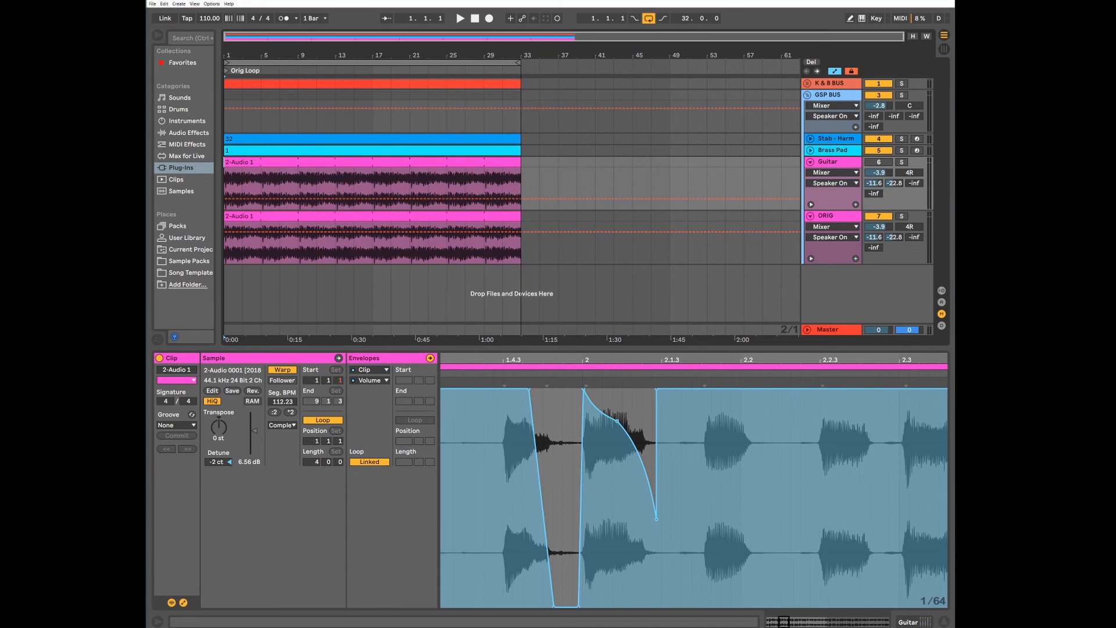
Inspect the clips on the Stab - Harmony, Brass Pad and Guitar tracks one after another
{"action": "left_click", "coordinate": [507, 140]}
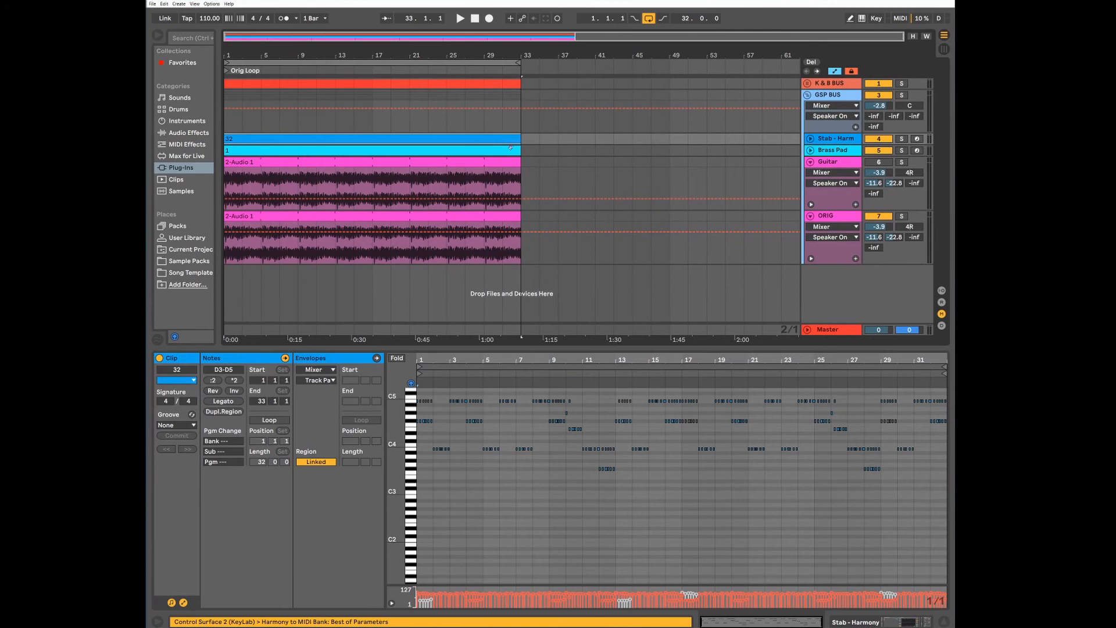
{"action": "left_click", "coordinate": [508, 150]}
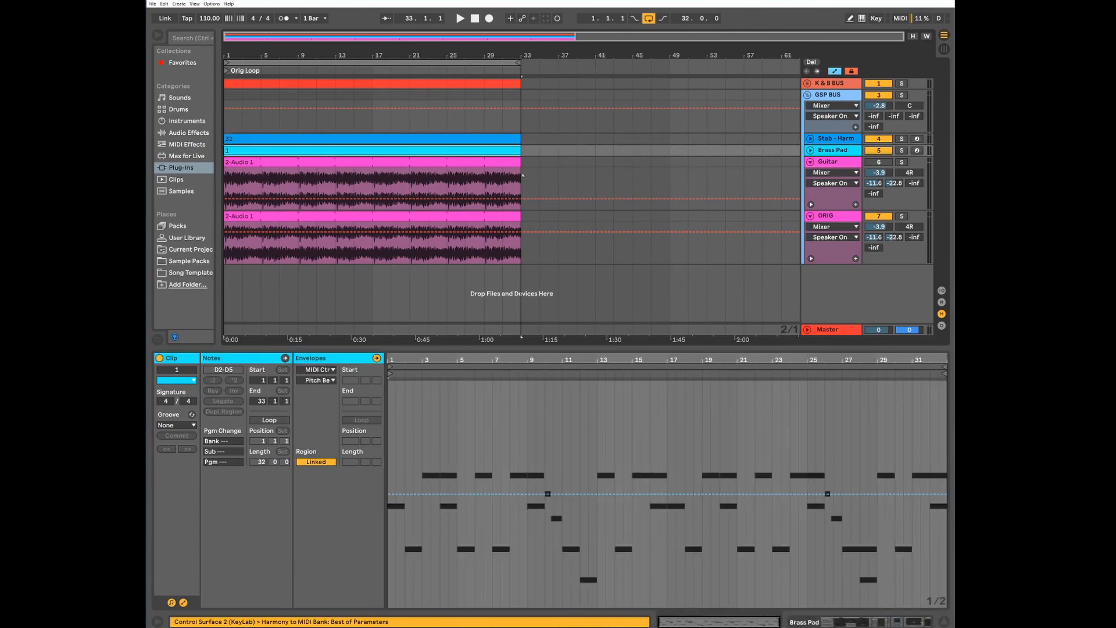
{"action": "left_click", "coordinate": [508, 164]}
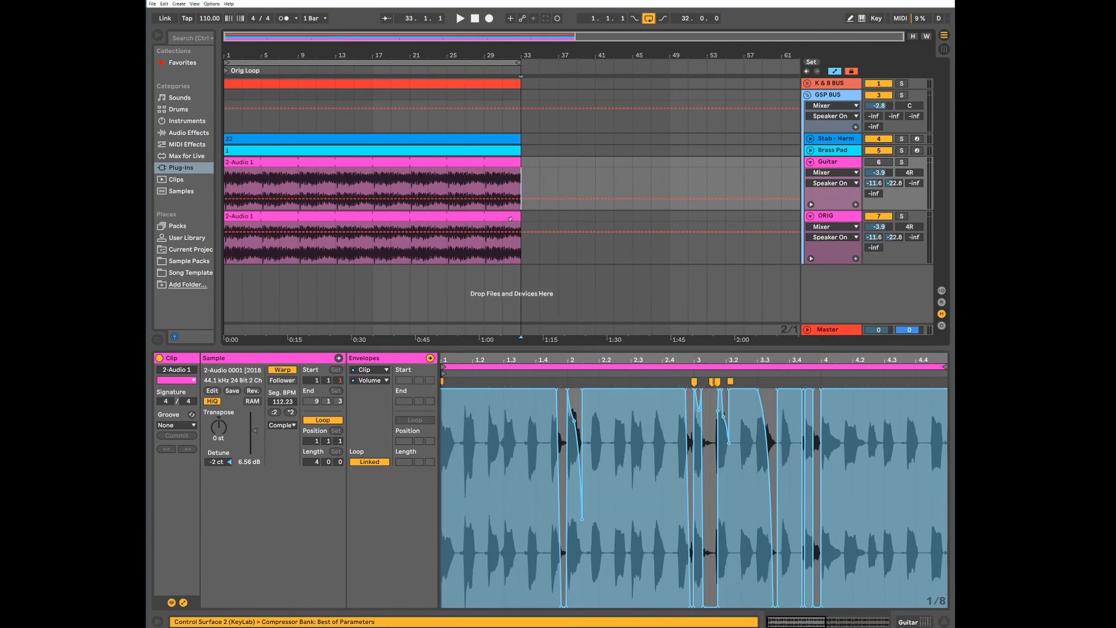
Select the ORIG track's clip and listen to the first four bars of the loop
{"action": "left_click", "coordinate": [570, 225]}
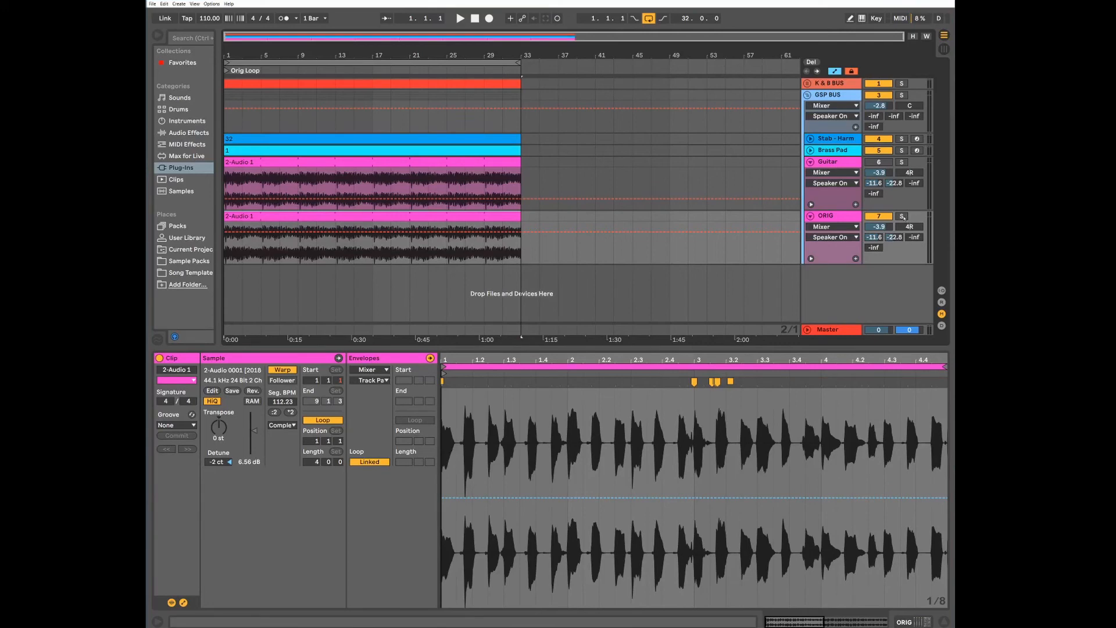
{"action": "key", "text": "space"}
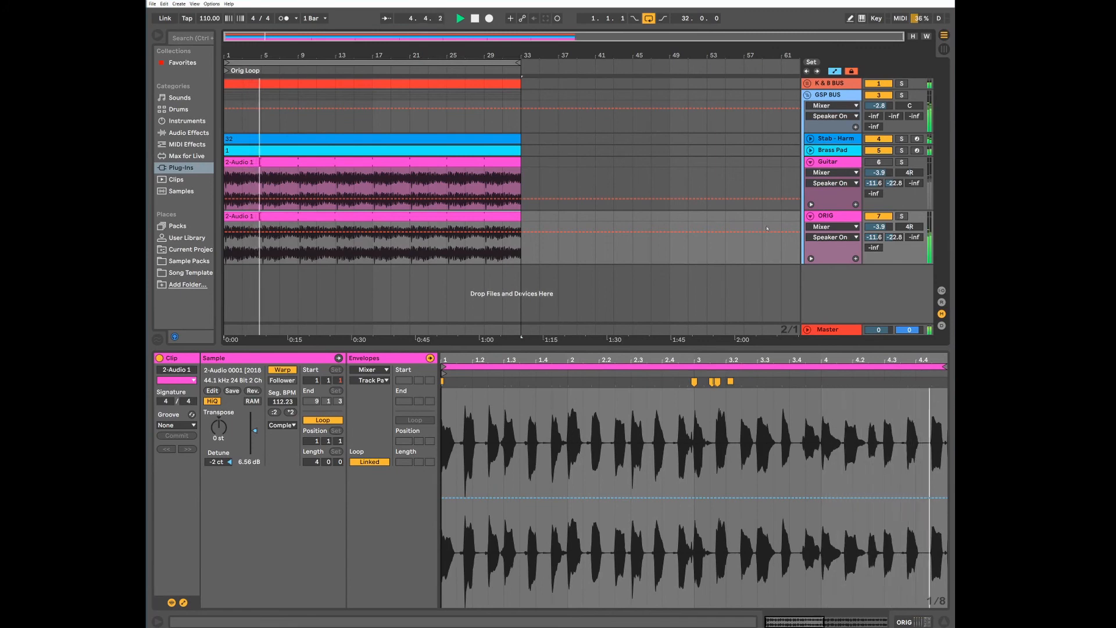
{"action": "key", "text": "space"}
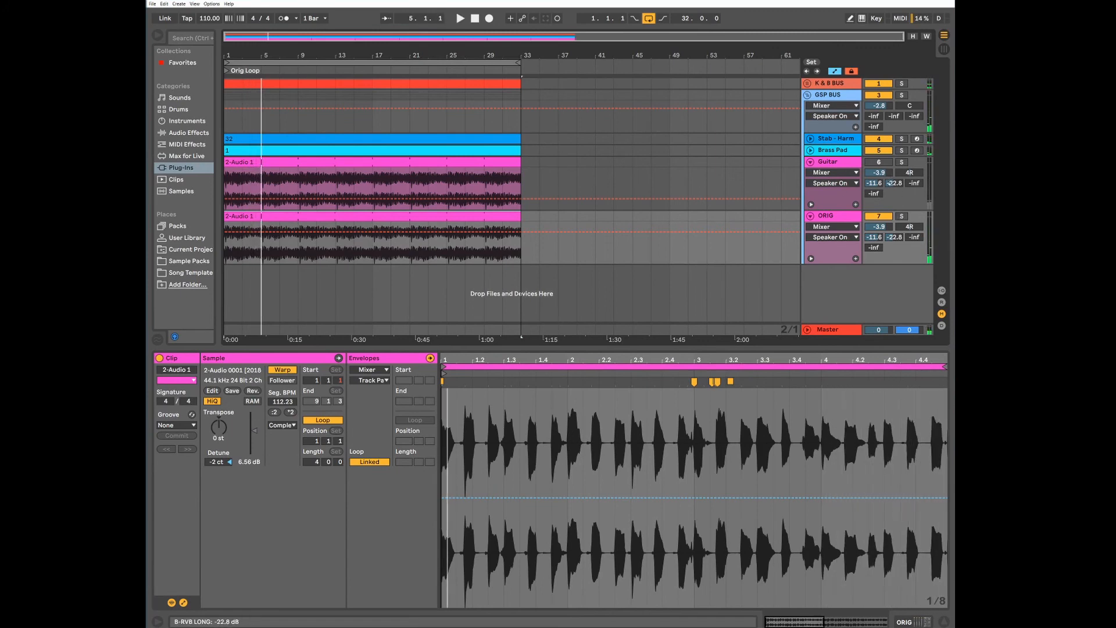
Activate the Guitar track and deactivate the ORIG track
{"action": "left_click", "coordinate": [838, 164]}
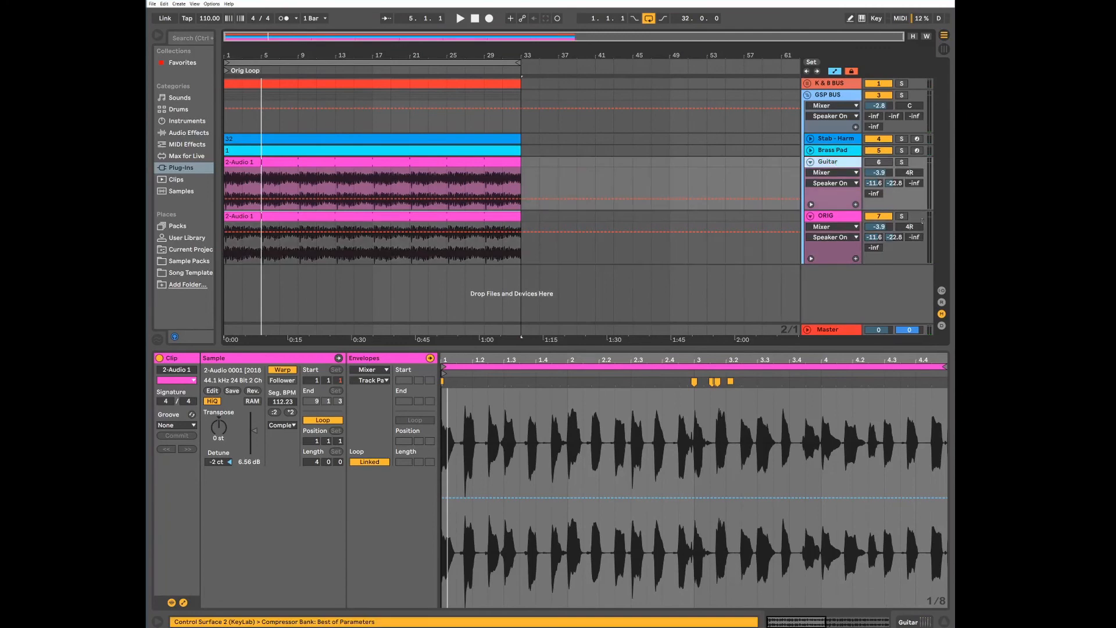
{"action": "left_click", "coordinate": [880, 163]}
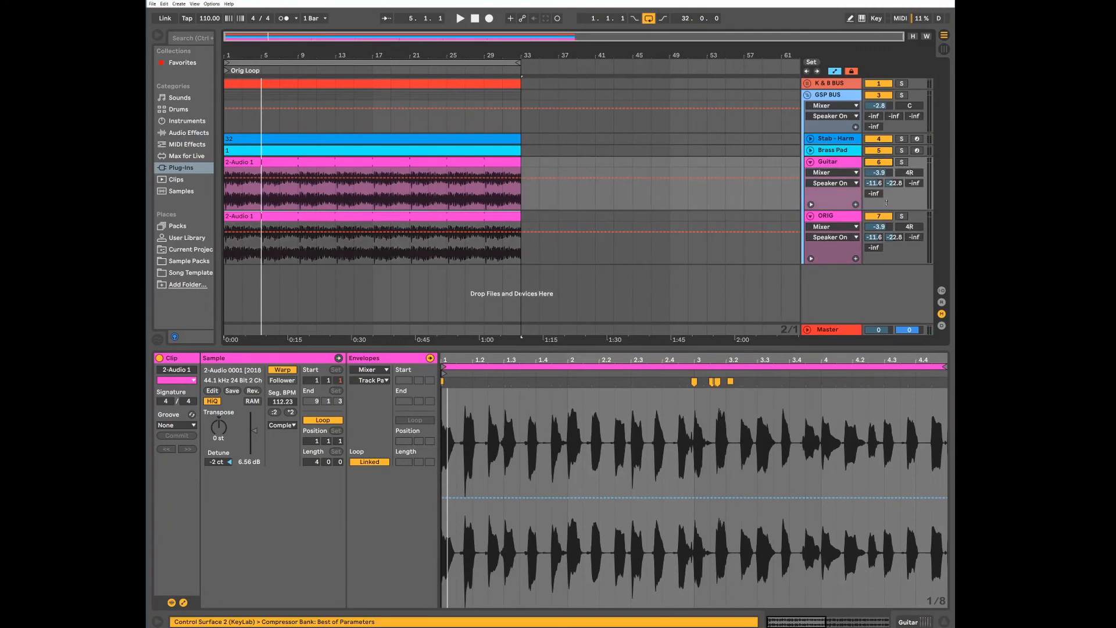
{"action": "left_click", "coordinate": [880, 216]}
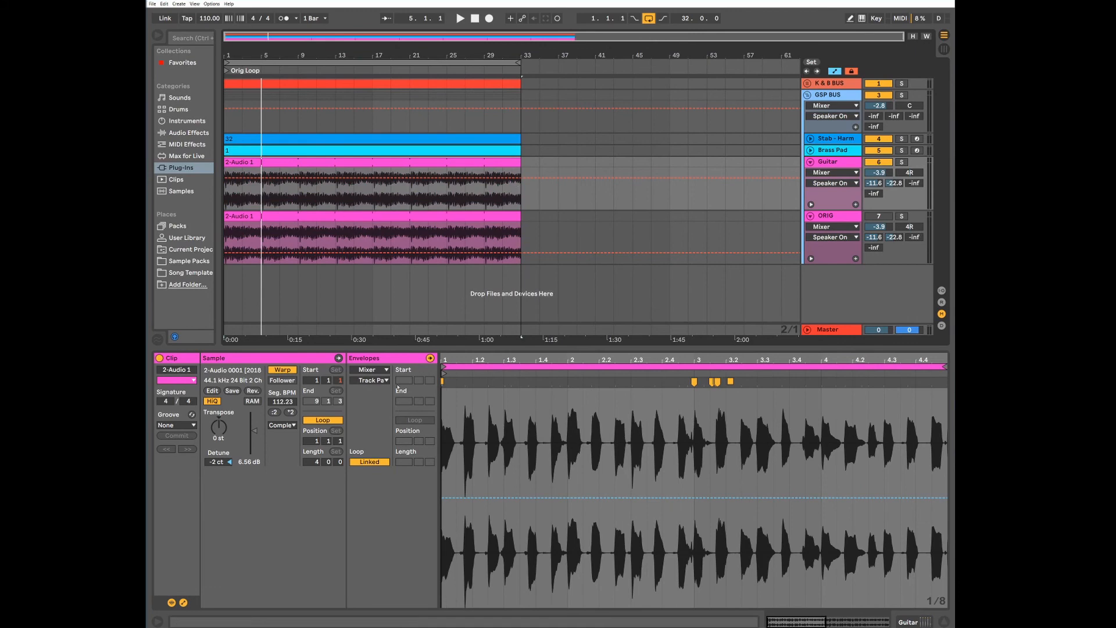
Show the Guitar clip's Clip Volume envelope and check which devices offer envelopes for it
{"action": "left_click", "coordinate": [382, 371]}
{"action": "left_click", "coordinate": [389, 389]}
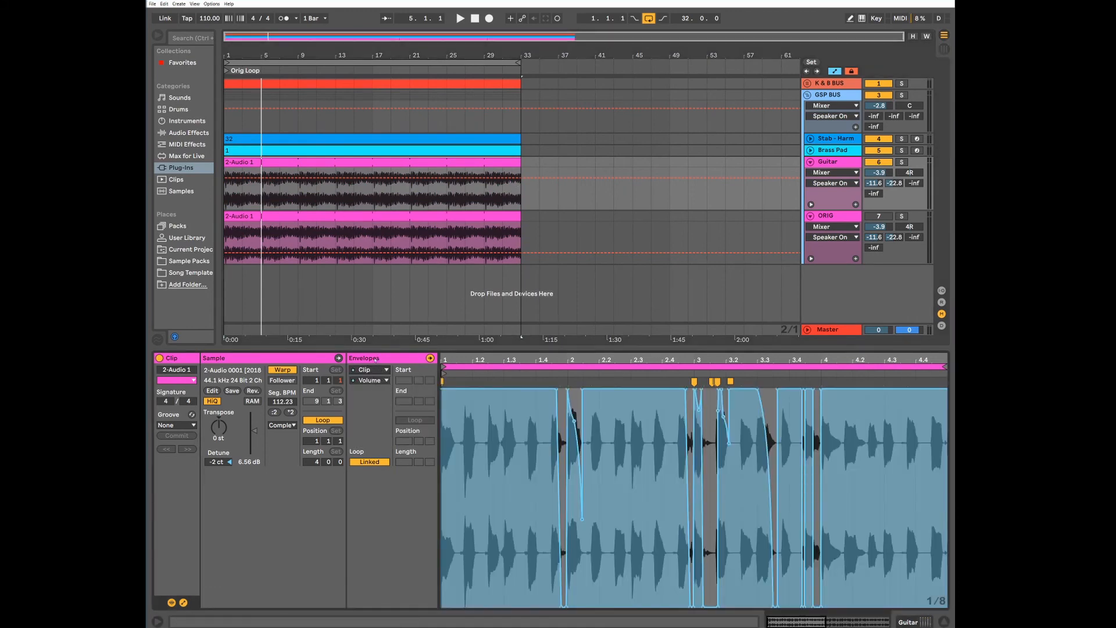
{"action": "left_click", "coordinate": [184, 603]}
{"action": "left_click", "coordinate": [183, 603]}
{"action": "left_click", "coordinate": [385, 371]}
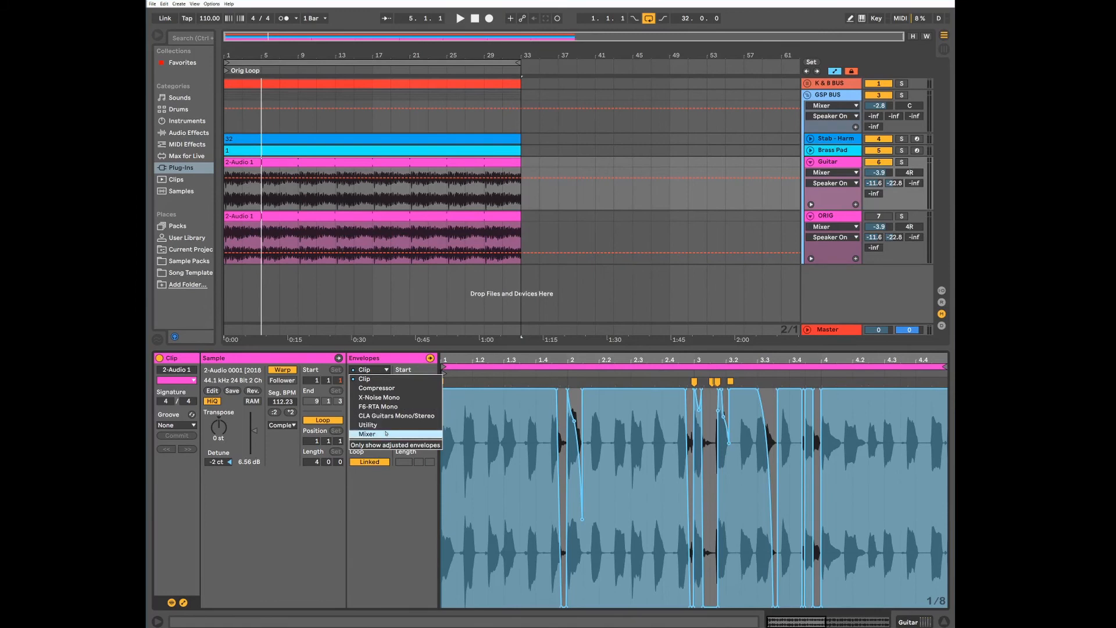
{"action": "left_click", "coordinate": [382, 362]}
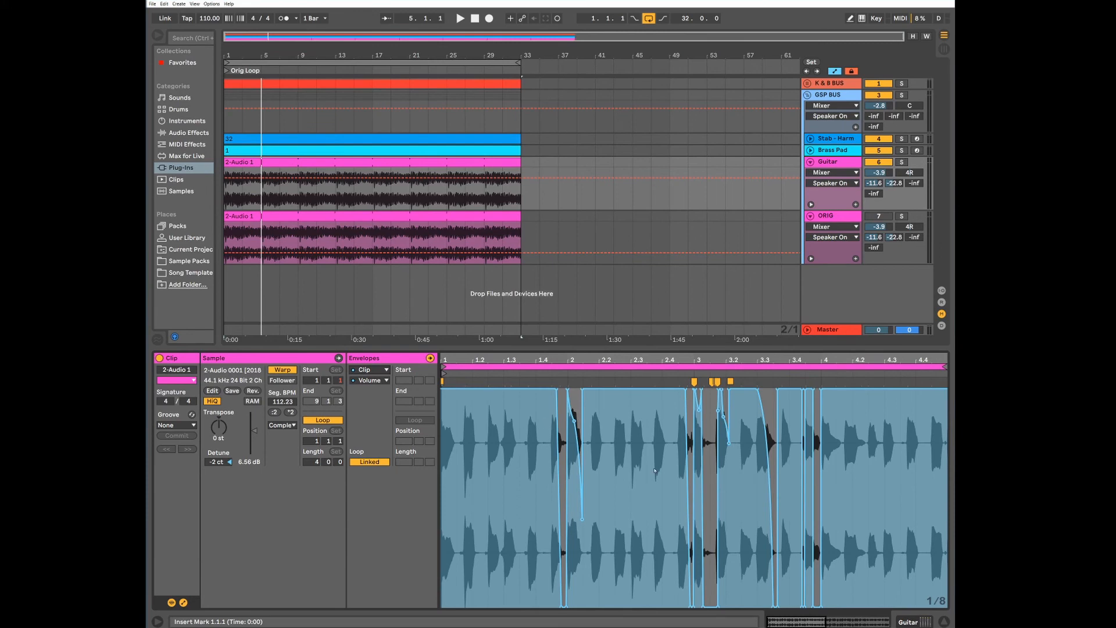
Try a duplicate of the Guitar clip at bar 43 and delete that copy
{"action": "left_click", "coordinate": [478, 227]}
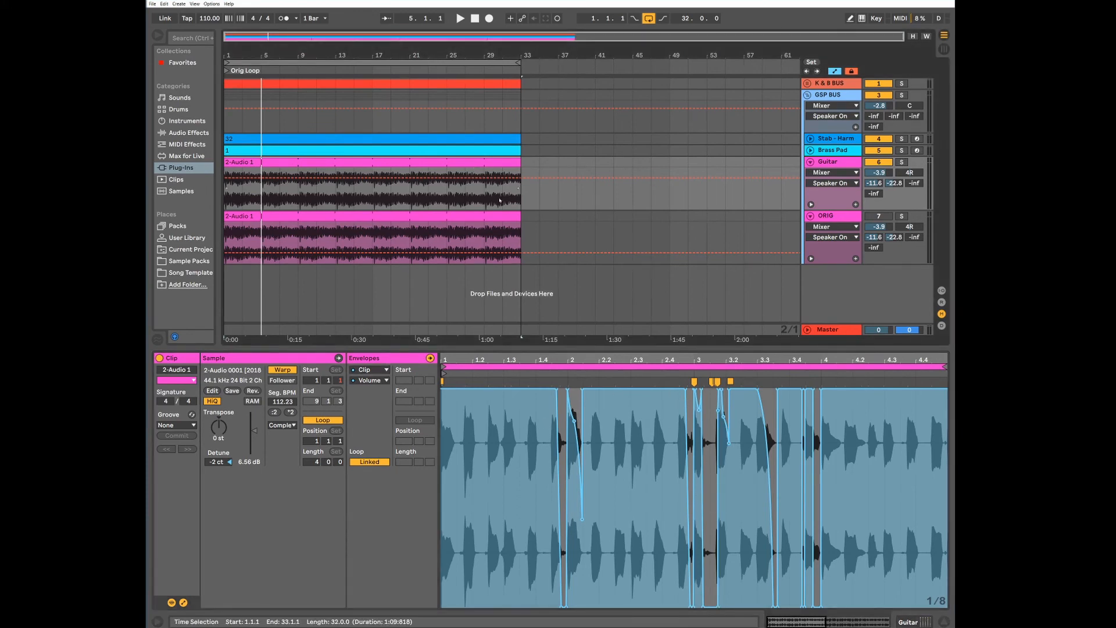
{"action": "key", "text": "ctrl+d"}
{"action": "left_click_drag", "start_coordinate": [551, 164], "coordinate": [643, 165]}
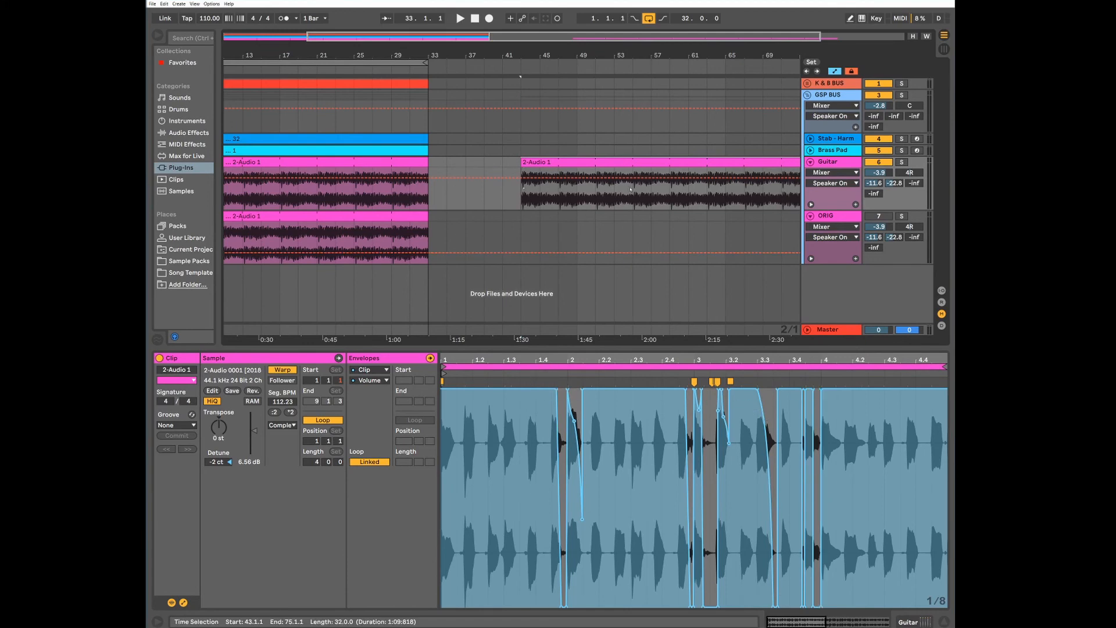
{"action": "left_click", "coordinate": [622, 164]}
{"action": "key", "text": "Delete"}
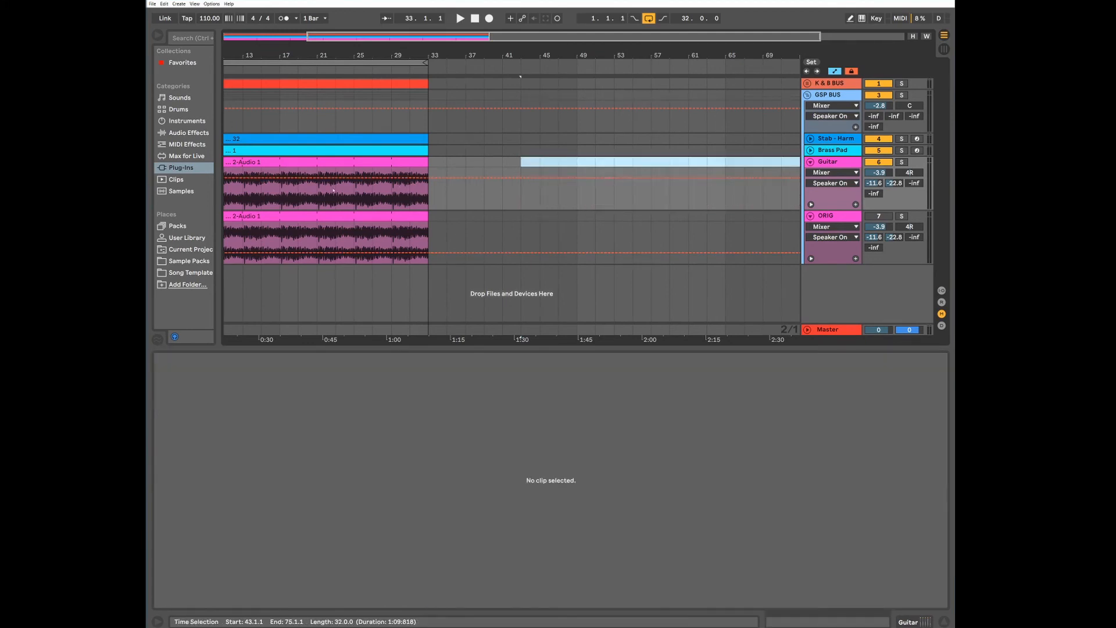
Select the original Guitar clip and listen to its first four bars with the volume envelope
{"action": "left_click", "coordinate": [402, 201]}
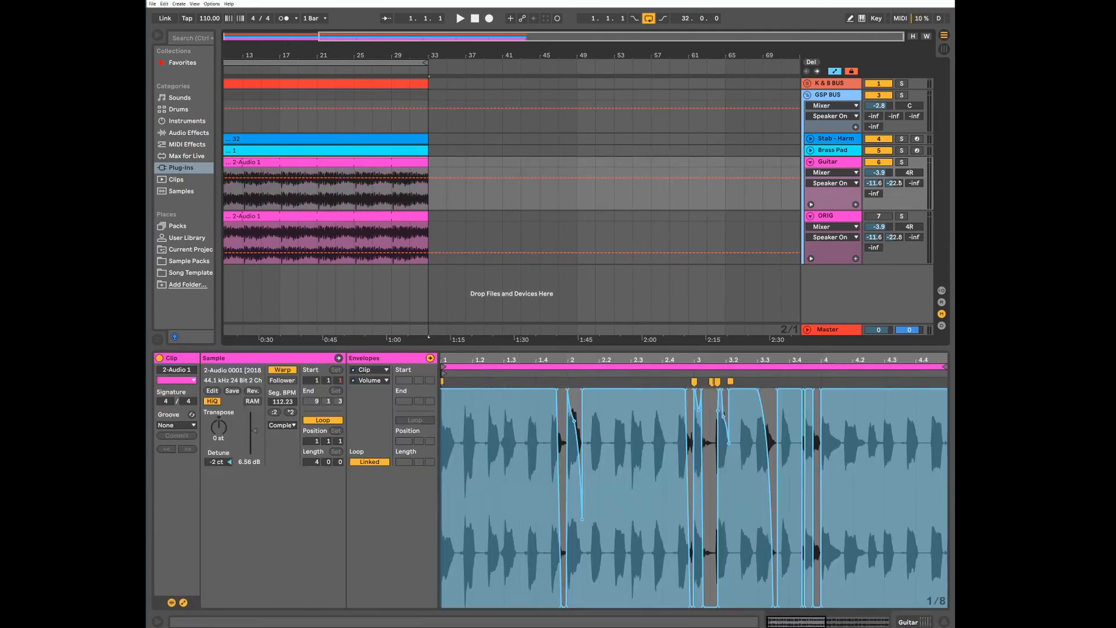
{"action": "key", "text": "space"}
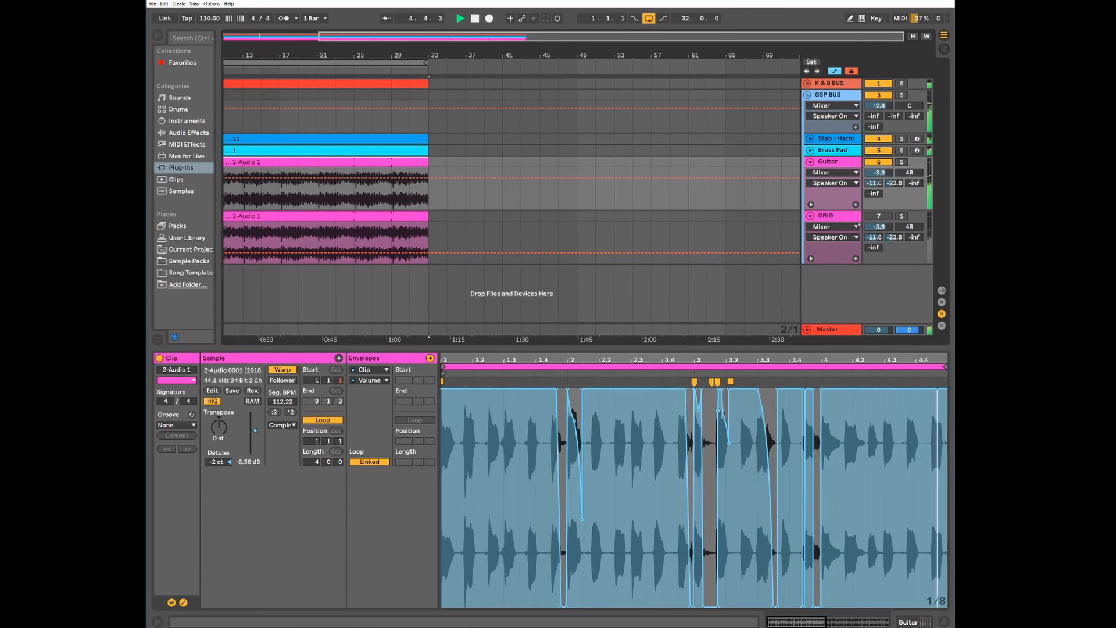
{"action": "key", "text": "space"}
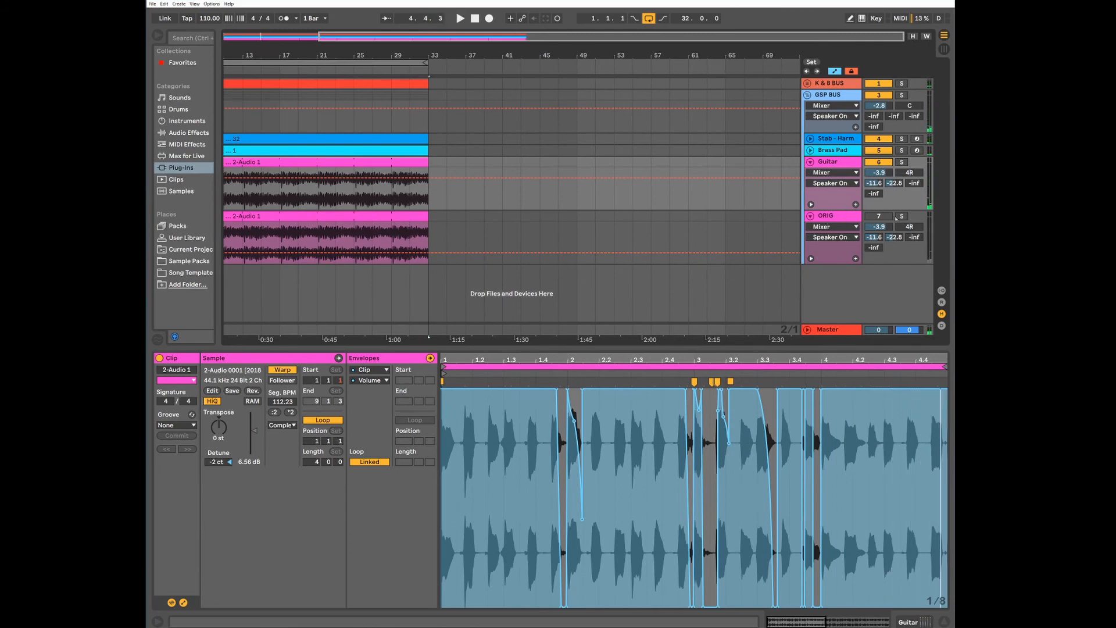
Compare the ORIG clip with the Guitar clip's volume envelope, examining the dips around bar 2 up close during playback
{"action": "left_click", "coordinate": [486, 243]}
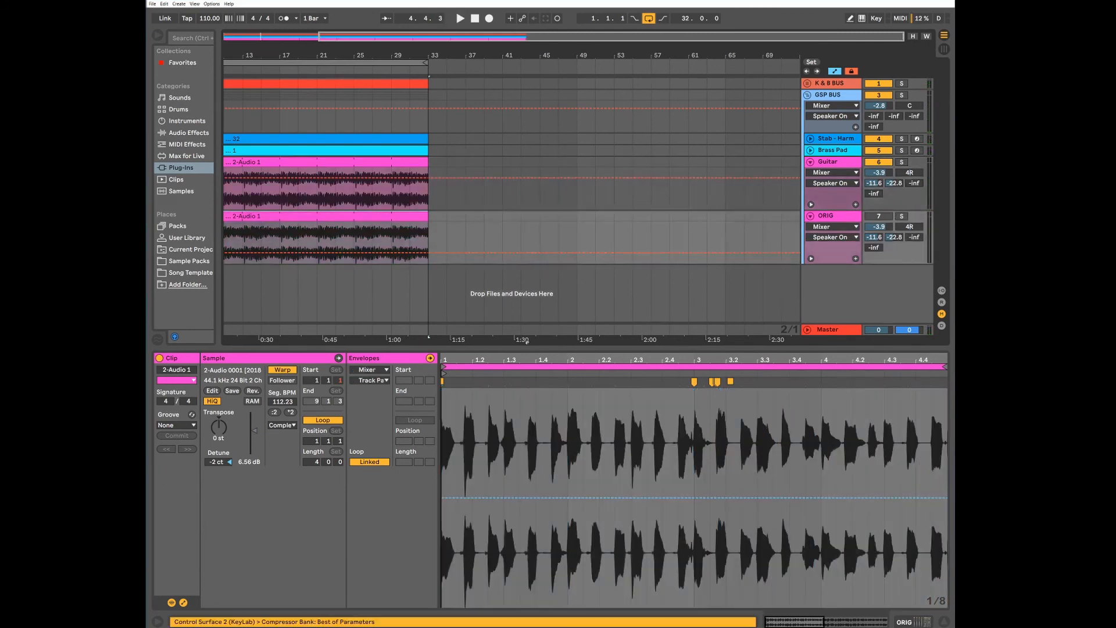
{"action": "left_click", "coordinate": [402, 186]}
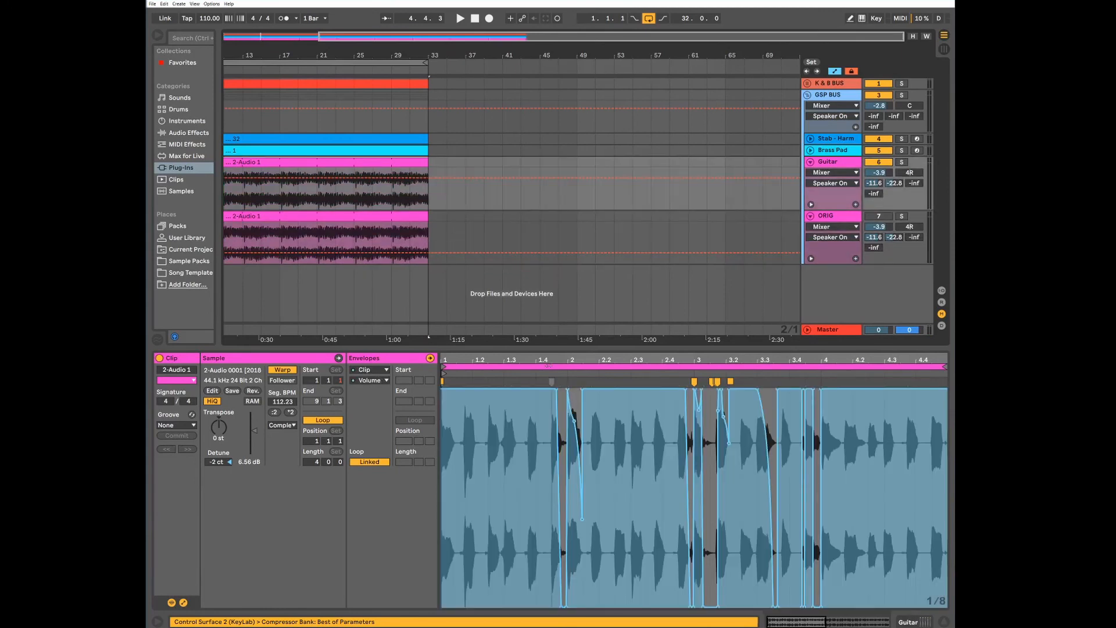
{"action": "left_click_drag", "start_coordinate": [560, 361], "coordinate": [552, 501]}
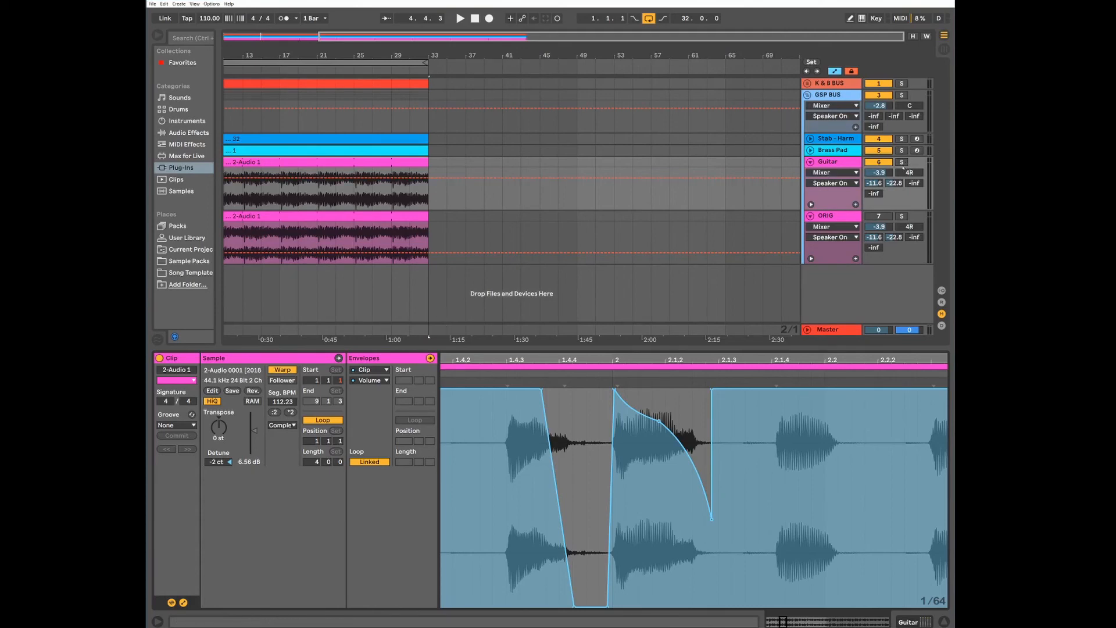
{"action": "scroll", "coordinate": [764, 358], "scroll_direction": "down", "scroll_amount": 3}
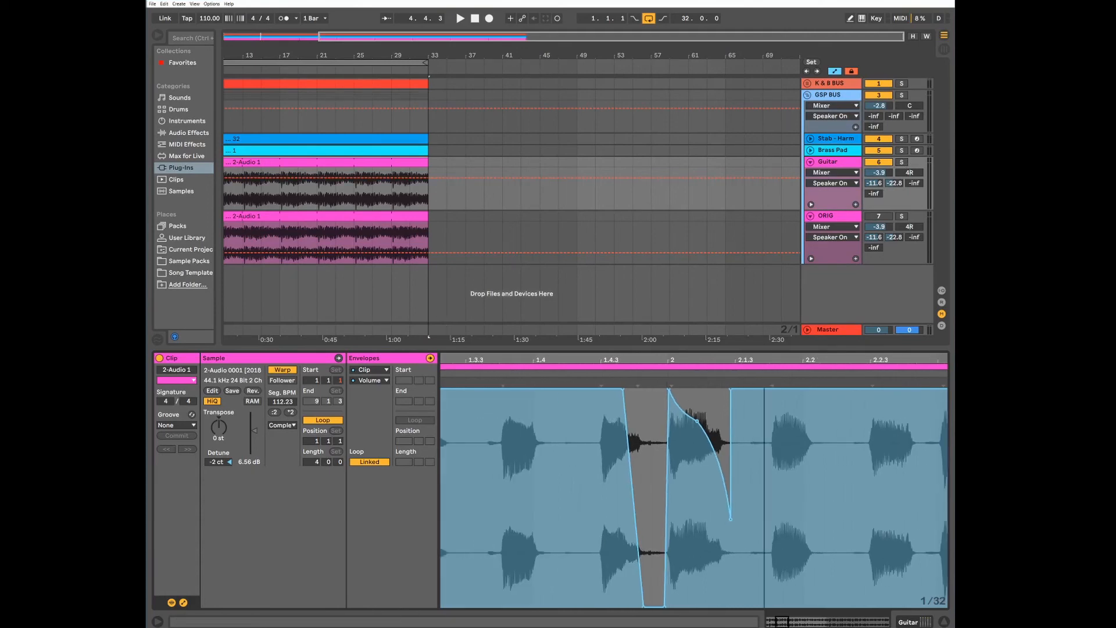
{"action": "key", "text": "space"}
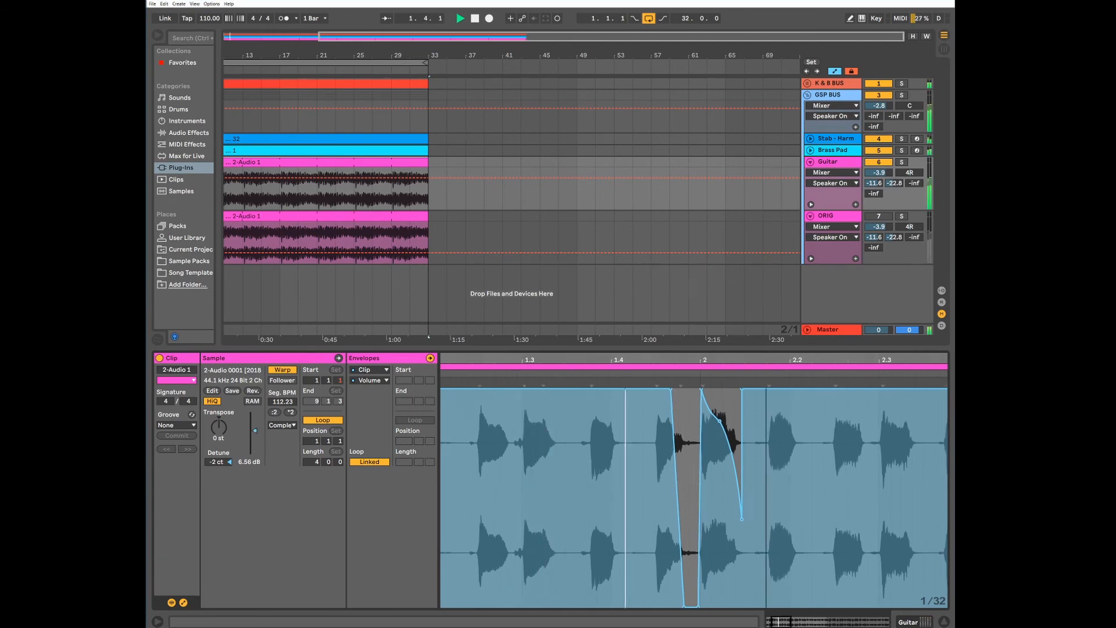
{"action": "scroll", "coordinate": [551, 360], "scroll_direction": "down", "scroll_amount": 5}
{"action": "scroll", "coordinate": [552, 360], "scroll_direction": "up", "scroll_amount": 5}
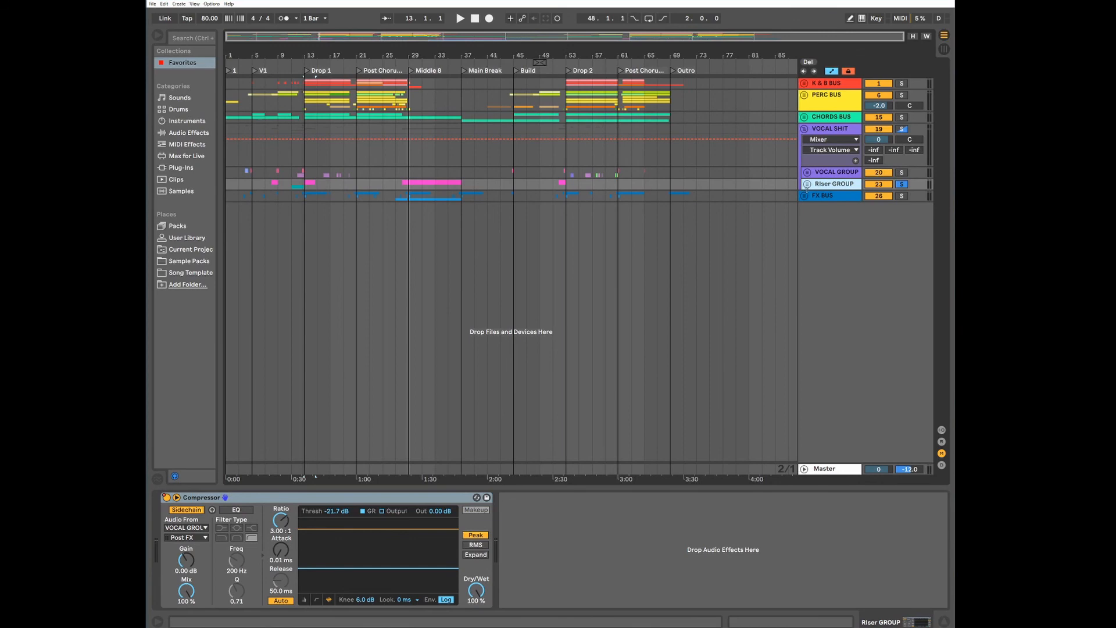
Unfold the Riser group, select the Riser clip and listen to the arrangement from bar 11
{"action": "left_click", "coordinate": [808, 184]}
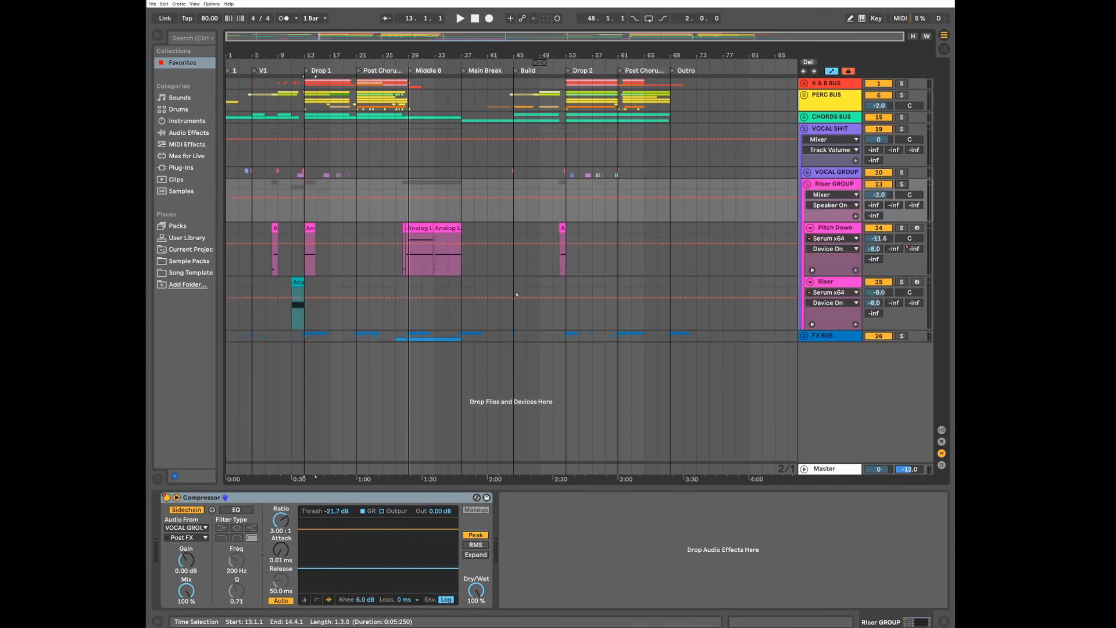
{"action": "left_click", "coordinate": [294, 309]}
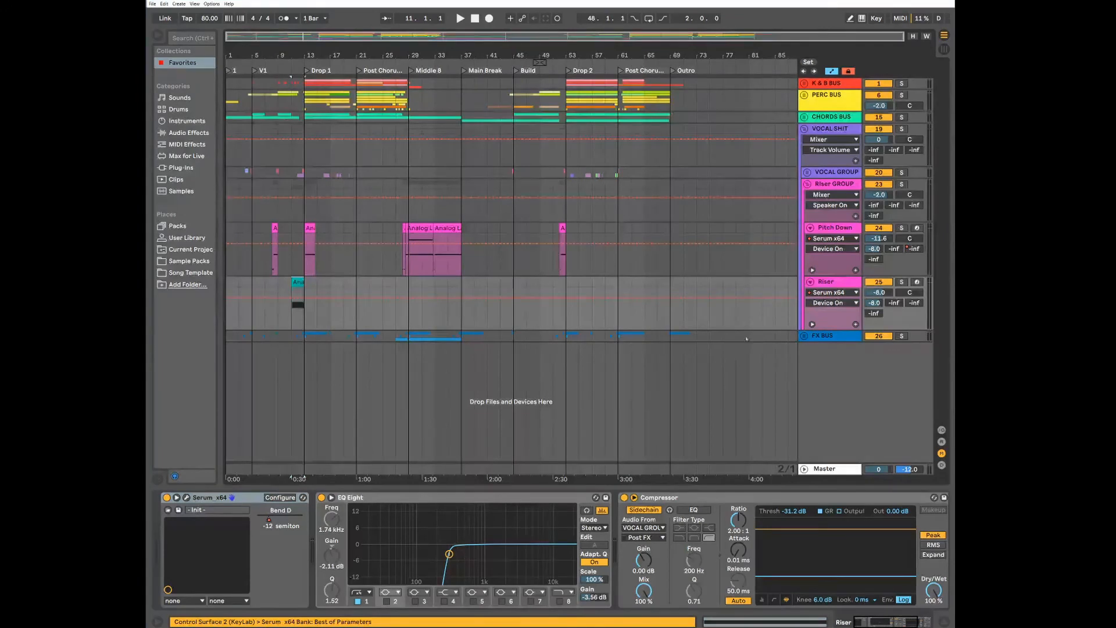
{"action": "key", "text": "space"}
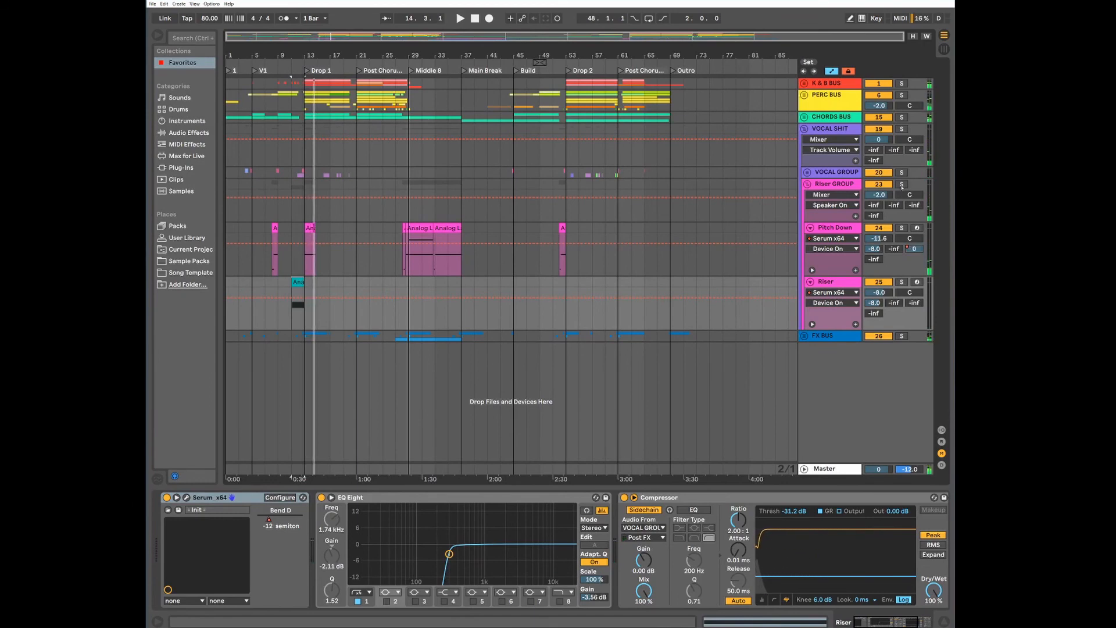
Solo the Riser group and play from bar 11, viewing the Pitch Bend envelopes of the Riser clip and the Pitch Down clip at bar 13
{"action": "left_click", "coordinate": [902, 185]}
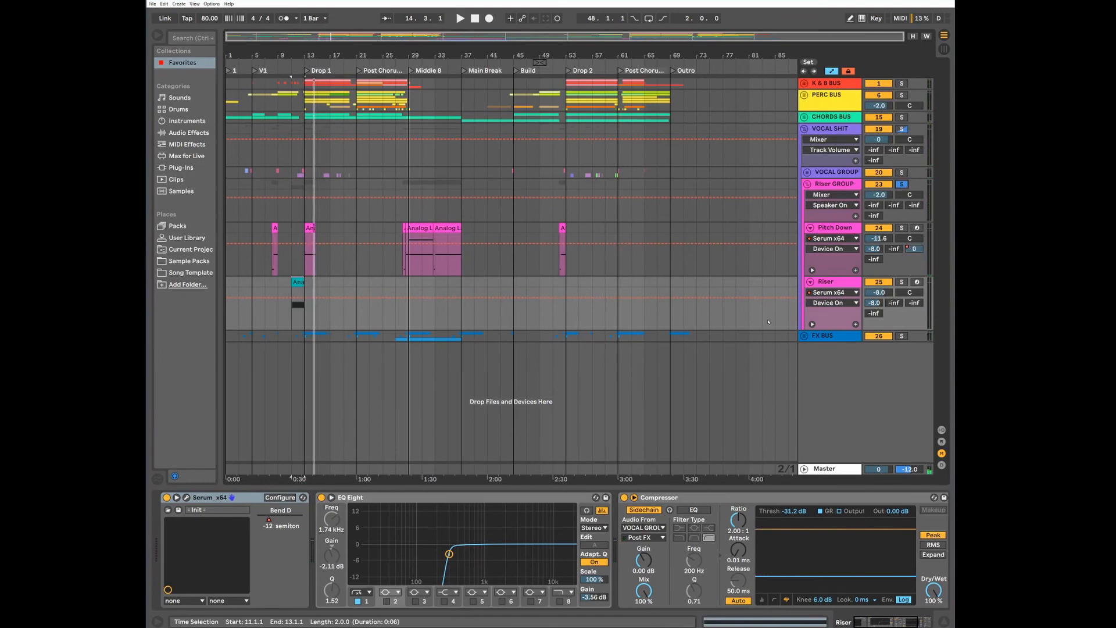
{"action": "key", "text": "space"}
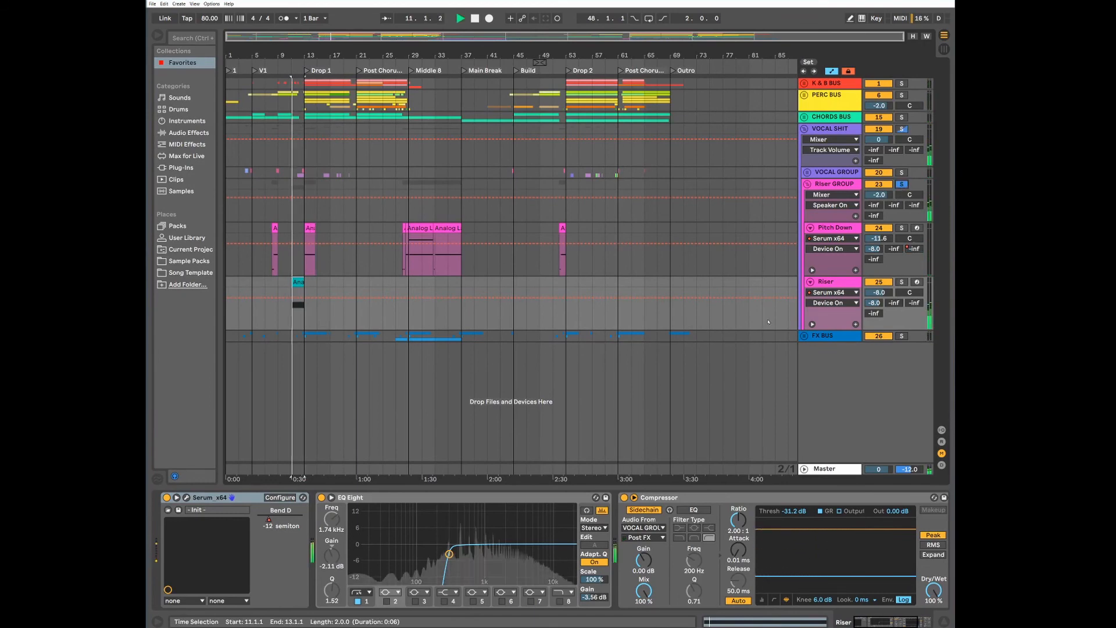
{"action": "double_click", "coordinate": [298, 282]}
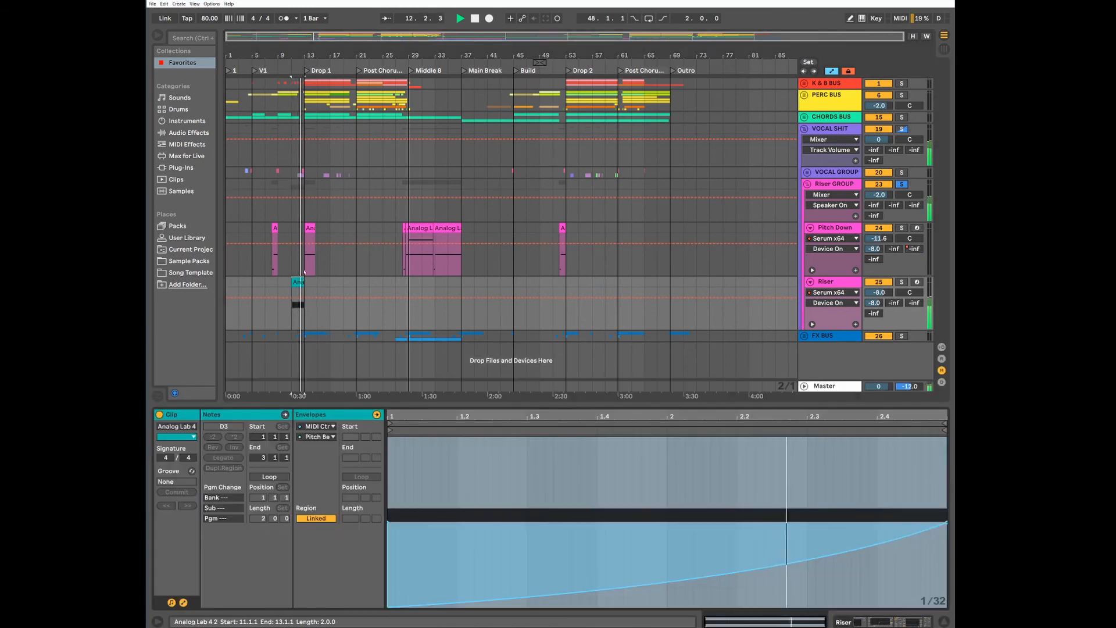
{"action": "left_click", "coordinate": [310, 227]}
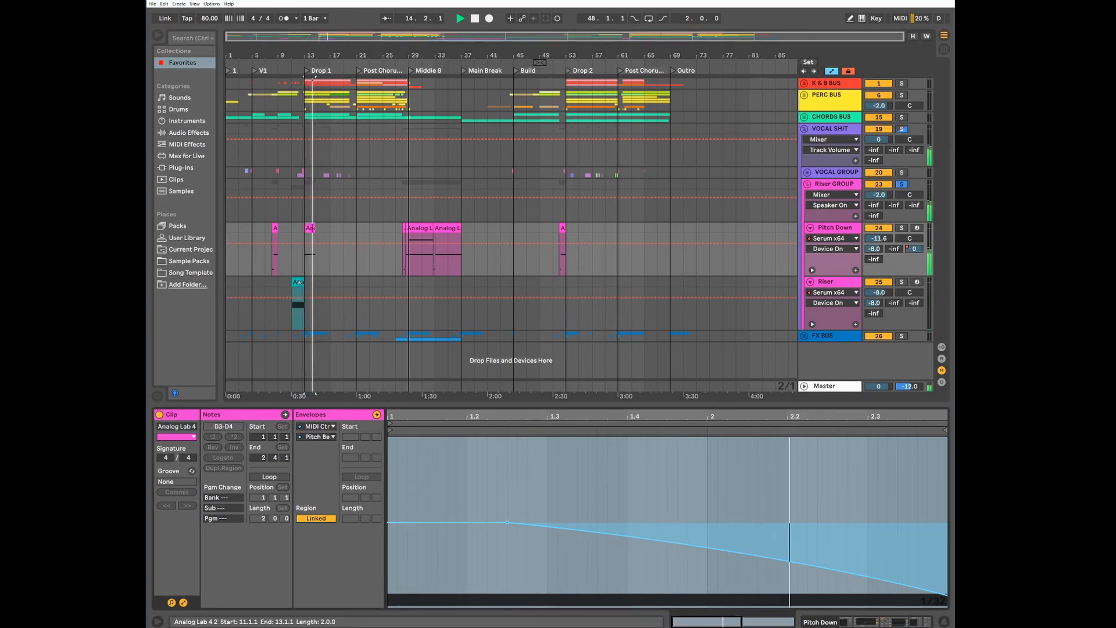
{"action": "key", "text": "space"}
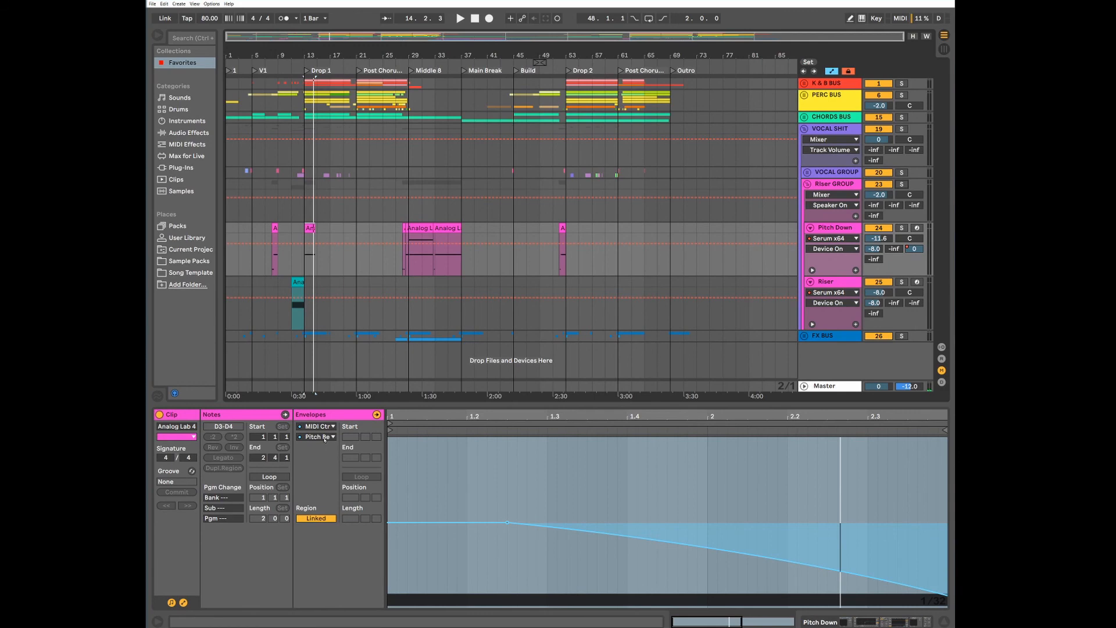
Select the Riser clip, hide its envelopes to view the held D3 note, and briefly audition it
{"action": "left_click", "coordinate": [298, 282]}
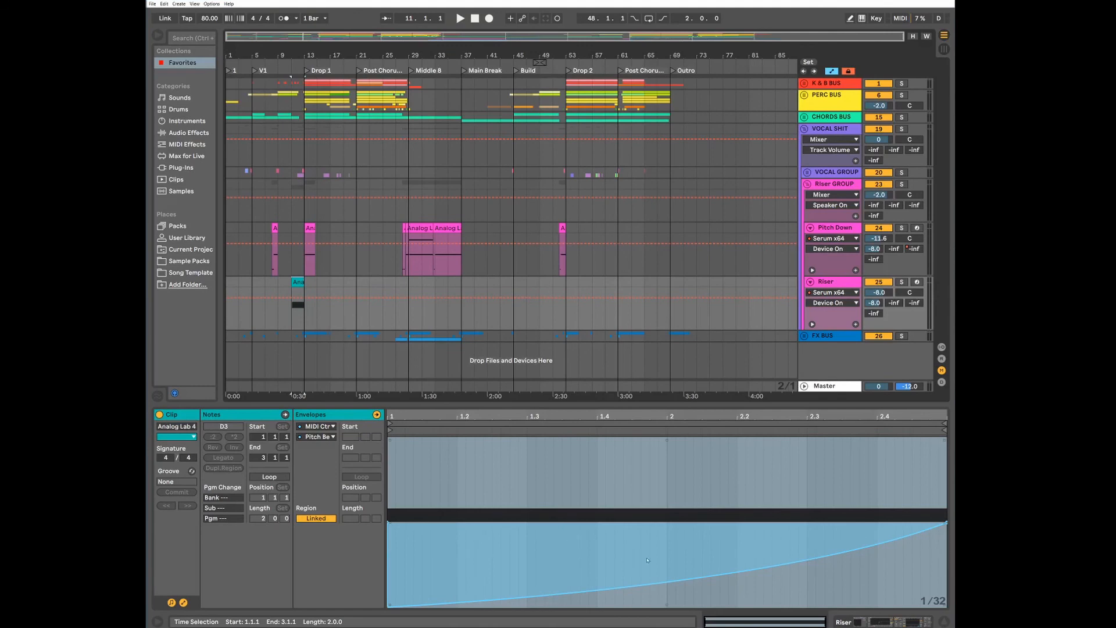
{"action": "left_click", "coordinate": [183, 602]}
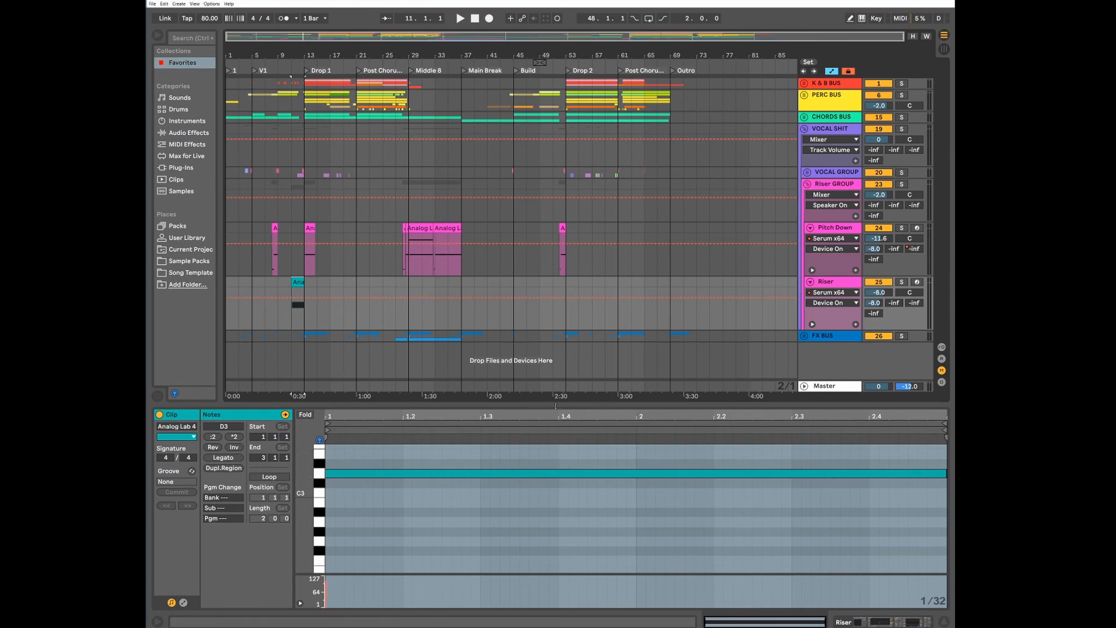
{"action": "key", "text": "space"}
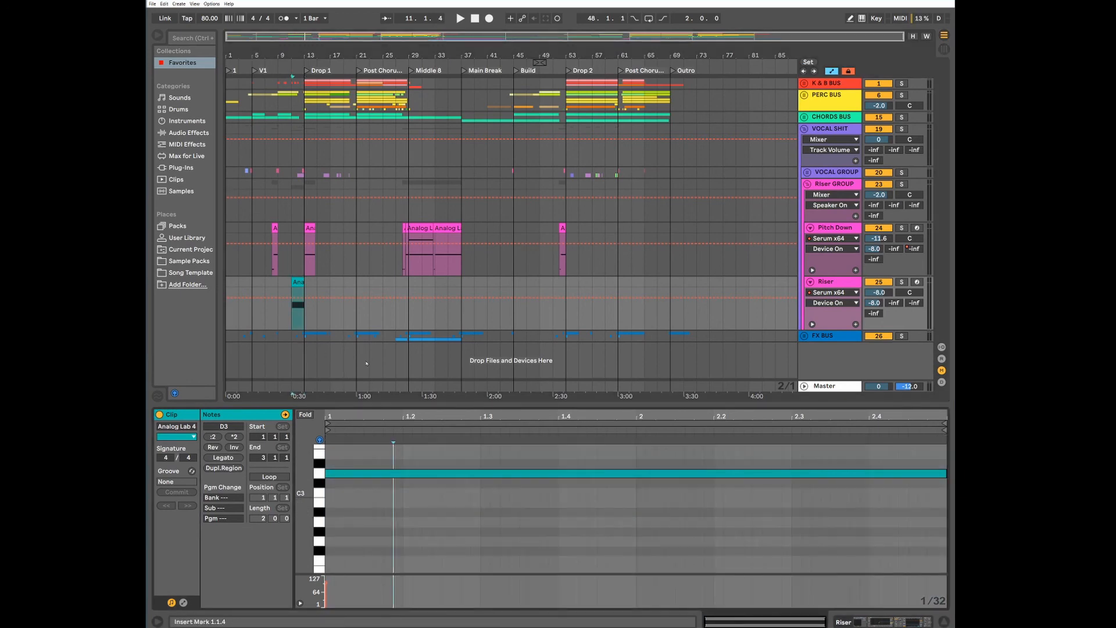
View the whole pitch envelope of the Pitch Down clip at bar 13, and inspect the Serum synth on the Riser track
{"action": "left_click", "coordinate": [310, 227]}
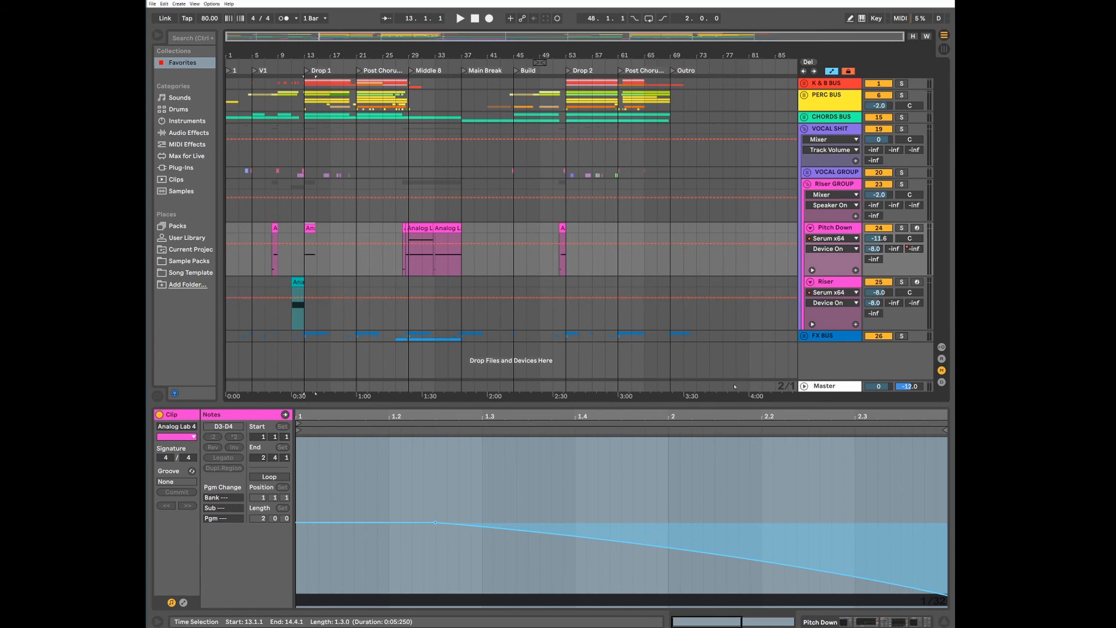
{"action": "left_click_drag", "start_coordinate": [578, 416], "coordinate": [578, 378]}
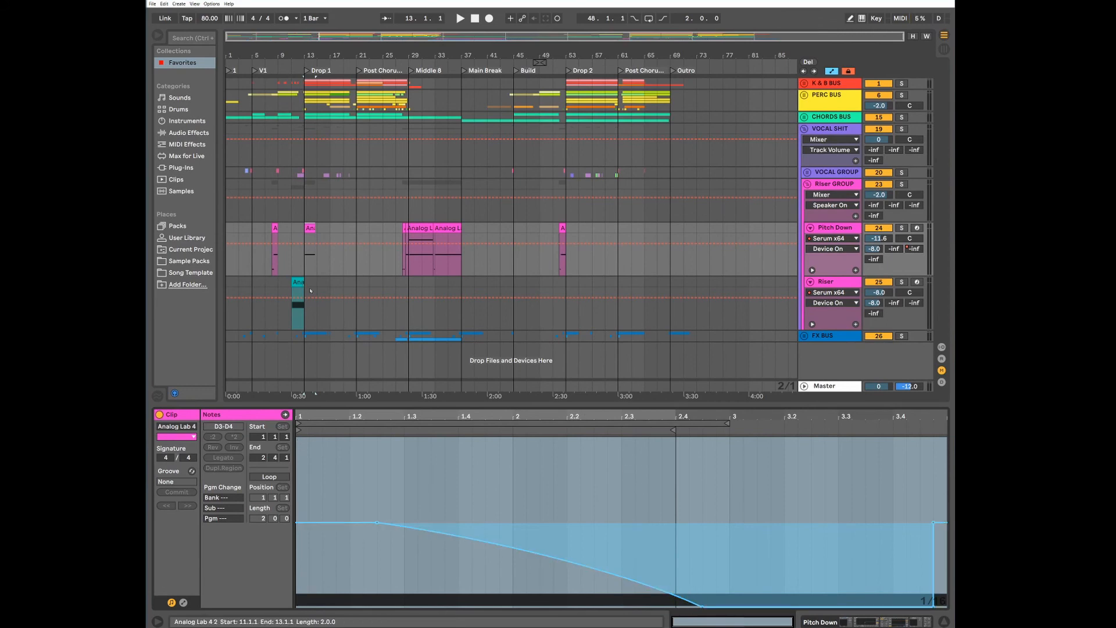
{"action": "left_click", "coordinate": [828, 283]}
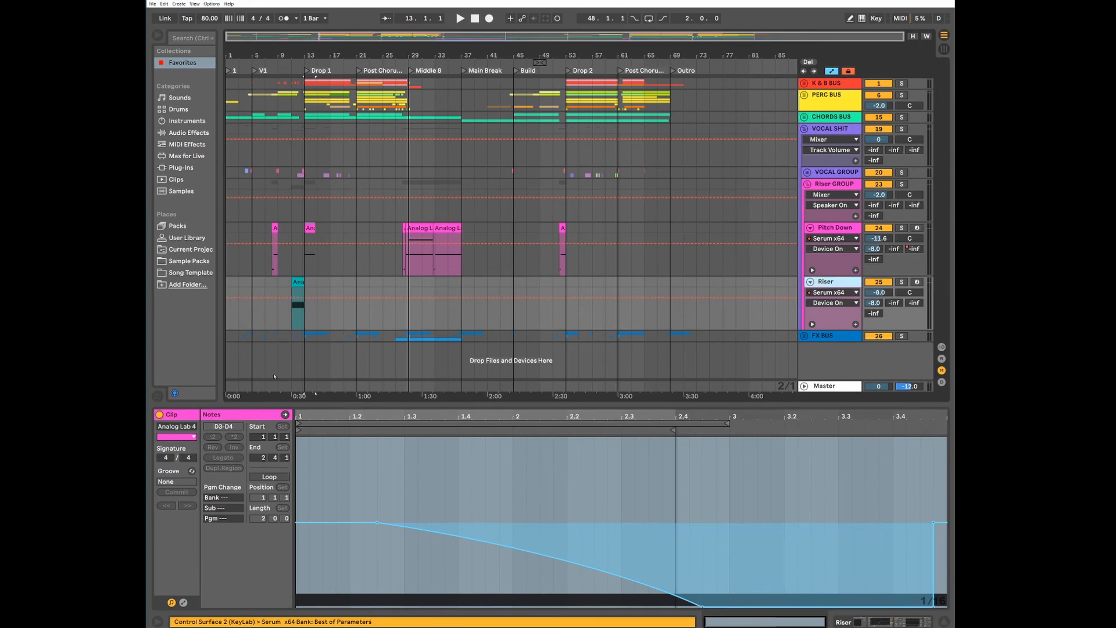
{"action": "key", "text": "shift+Tab"}
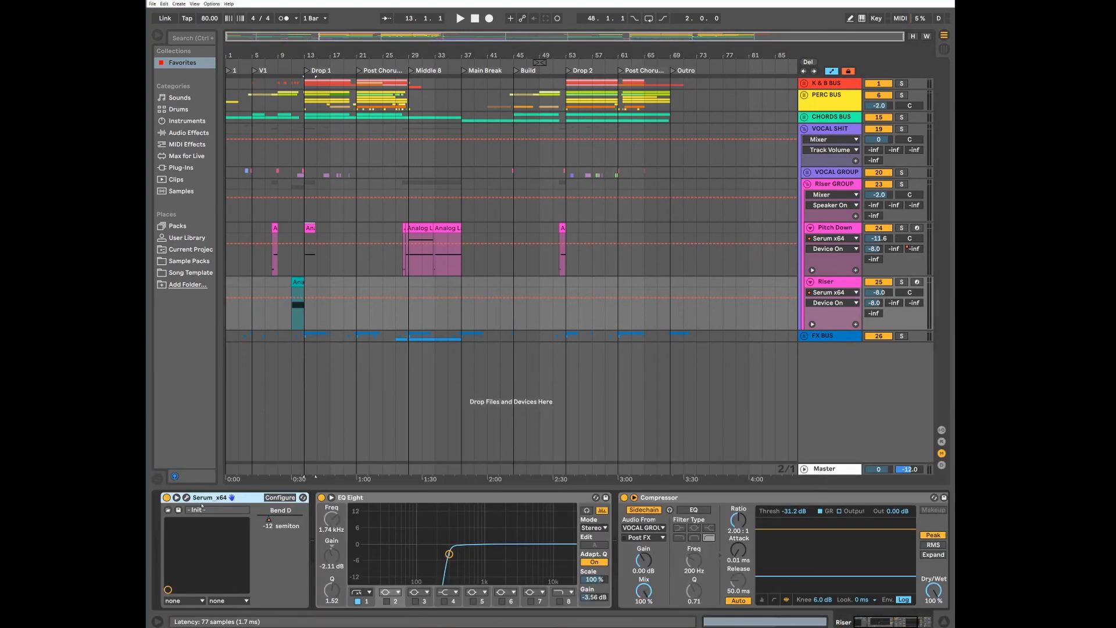
{"action": "left_click", "coordinate": [186, 499]}
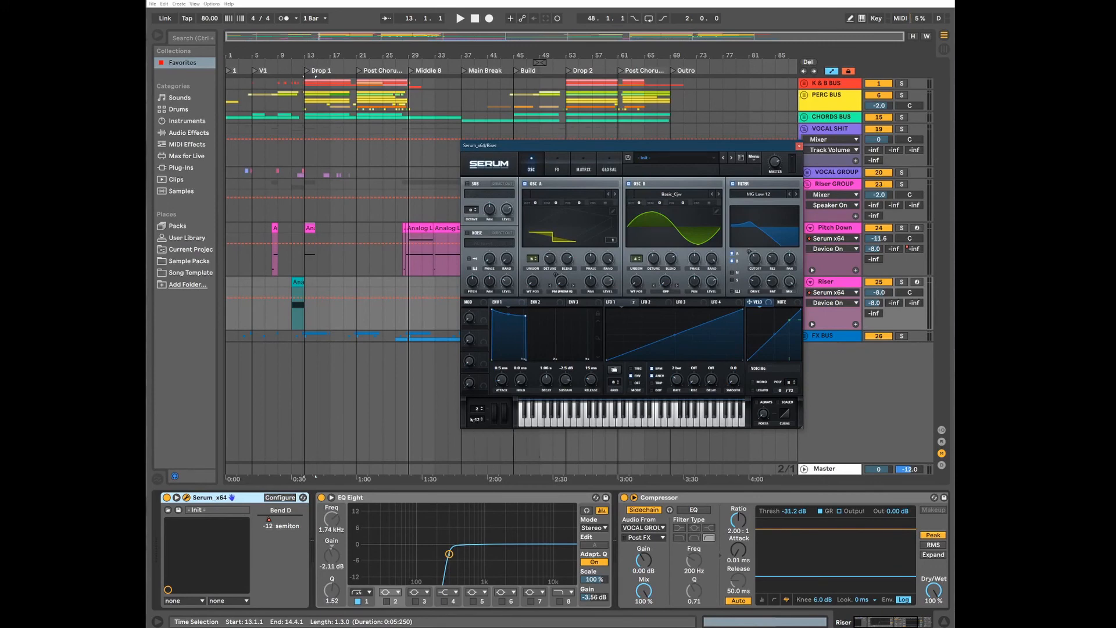
{"action": "left_click", "coordinate": [799, 146]}
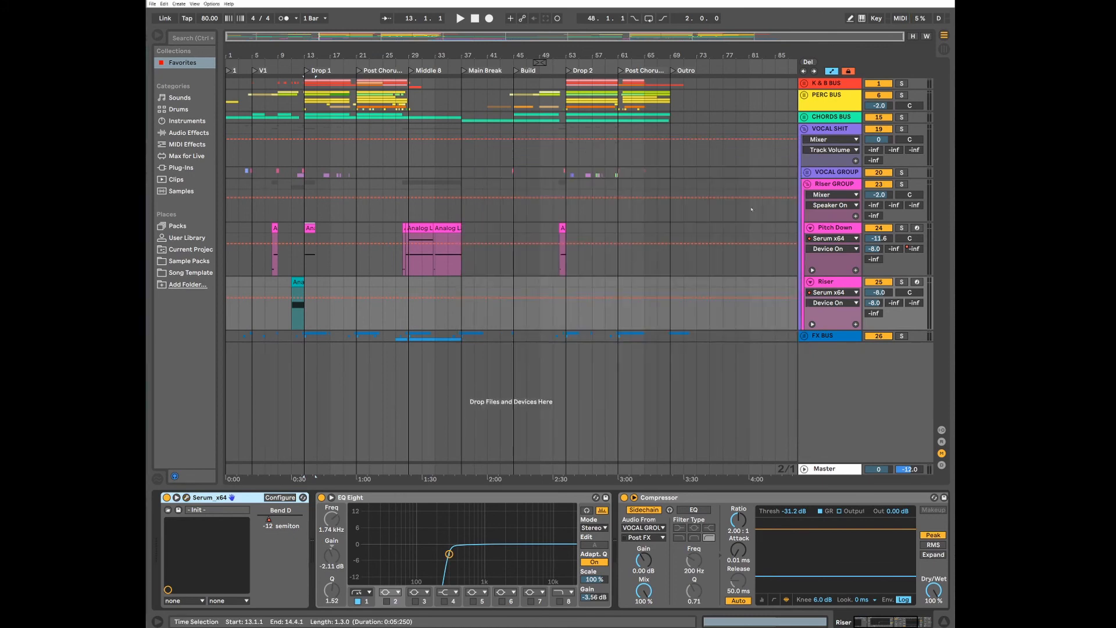
Play through the Middle 8 Pitch Down clips, comparing their falling pitch envelopes, and show the envelope settings of the clip at 28.3.1
{"action": "left_click", "coordinate": [429, 261]}
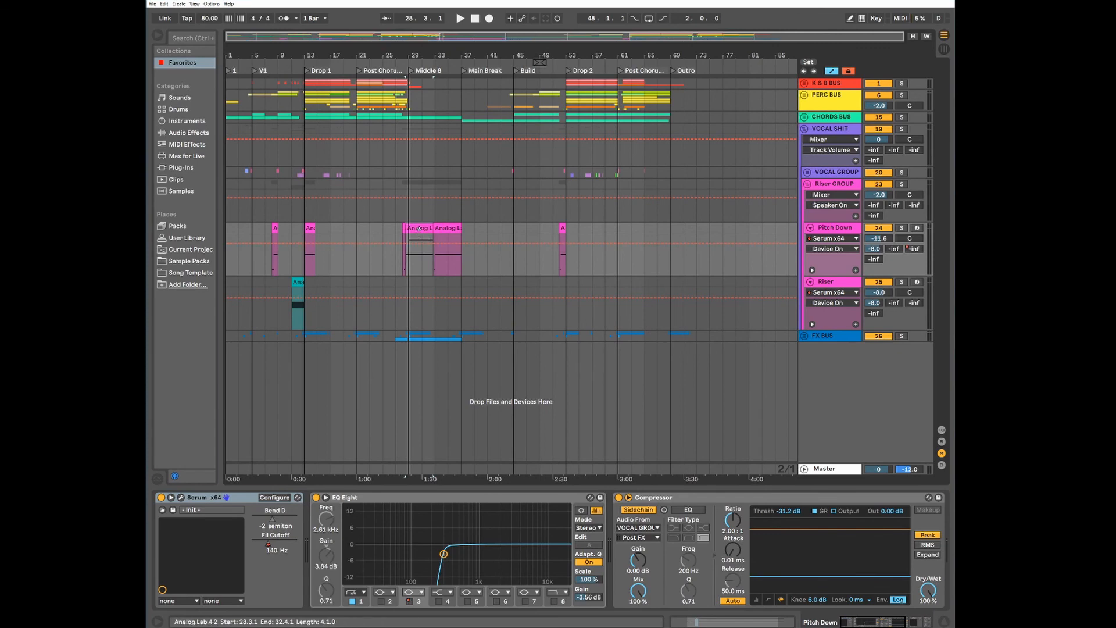
{"action": "key", "text": "shift+Tab"}
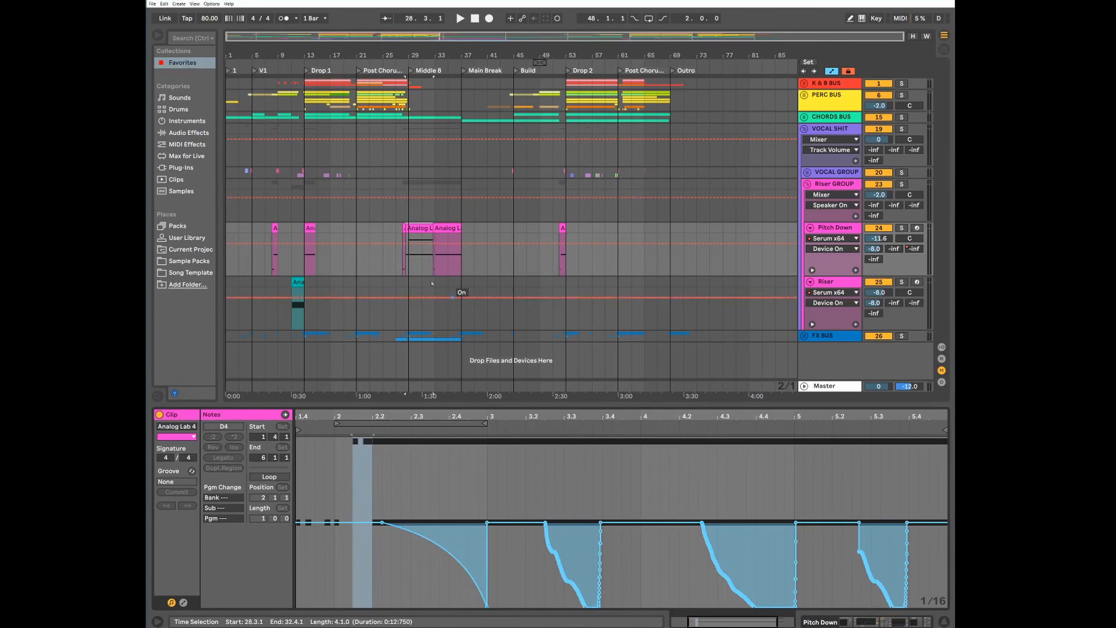
{"action": "left_click", "coordinate": [404, 237]}
{"action": "key", "text": "space"}
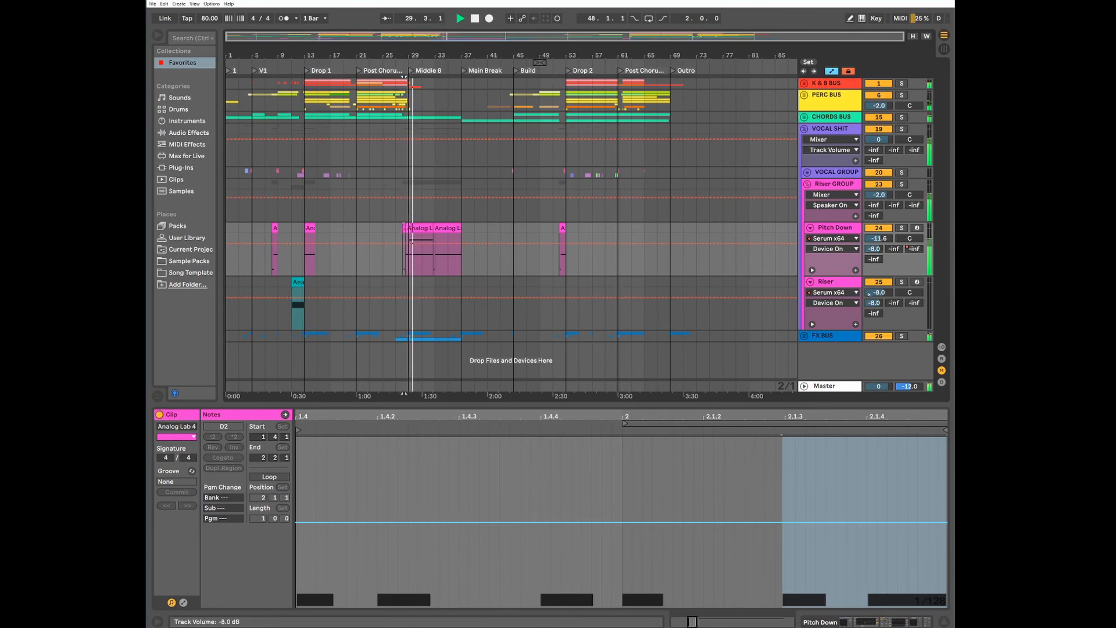
{"action": "left_click", "coordinate": [418, 229]}
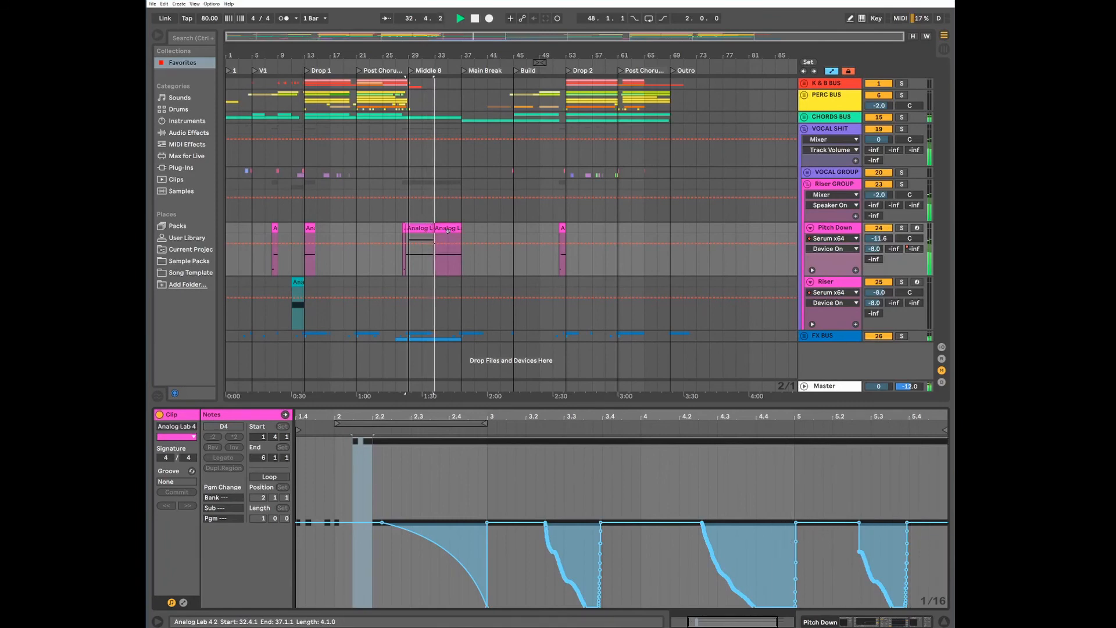
{"action": "left_click", "coordinate": [460, 268]}
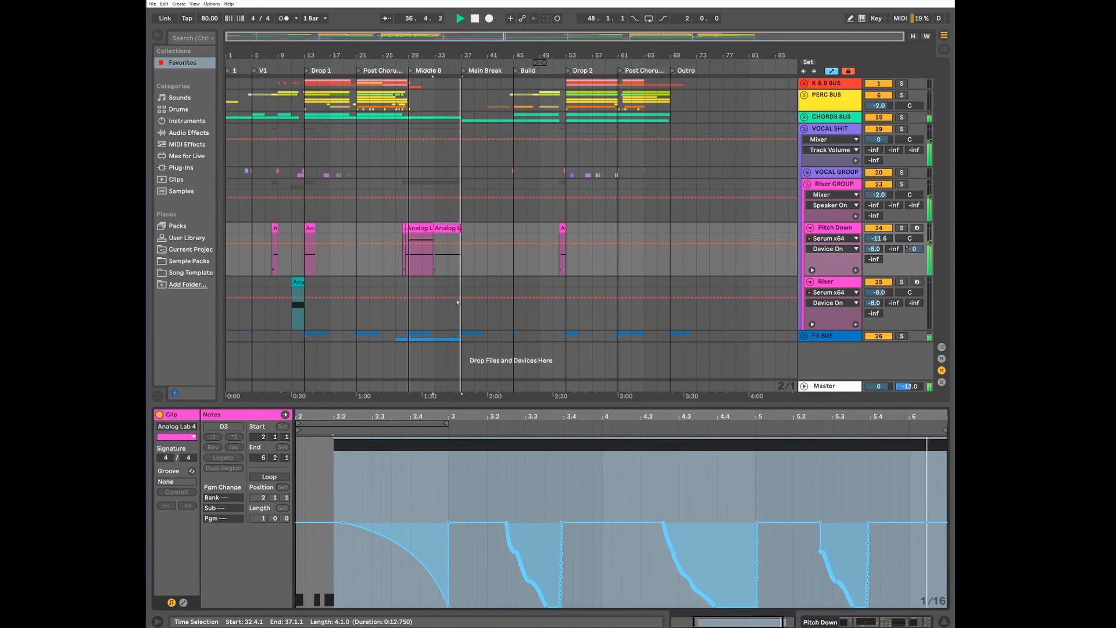
{"action": "key", "text": "space"}
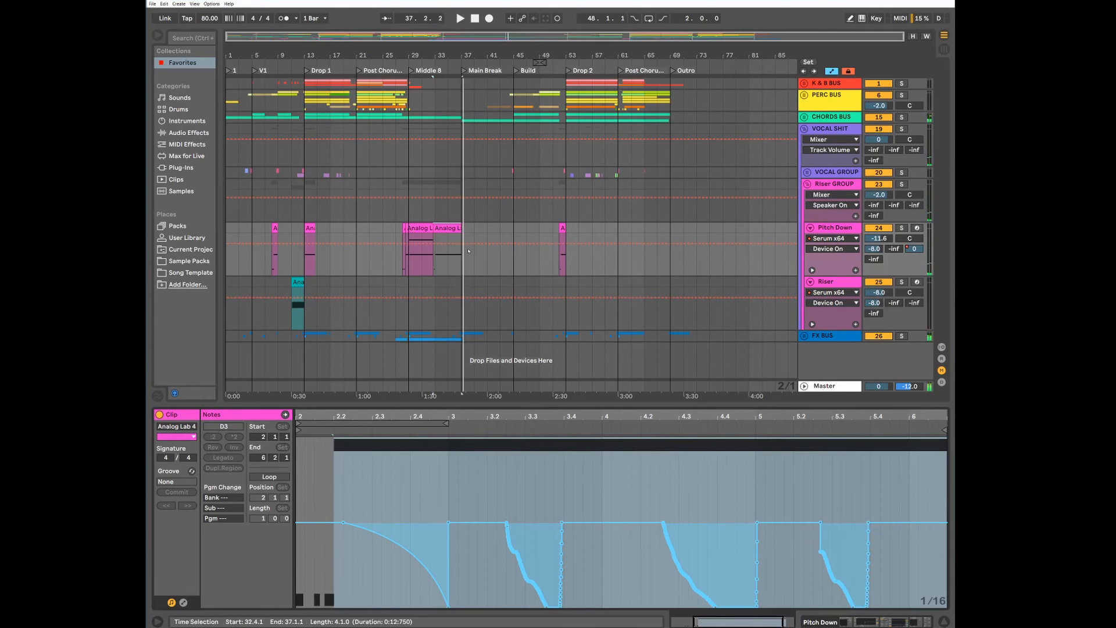
{"action": "left_click", "coordinate": [420, 227]}
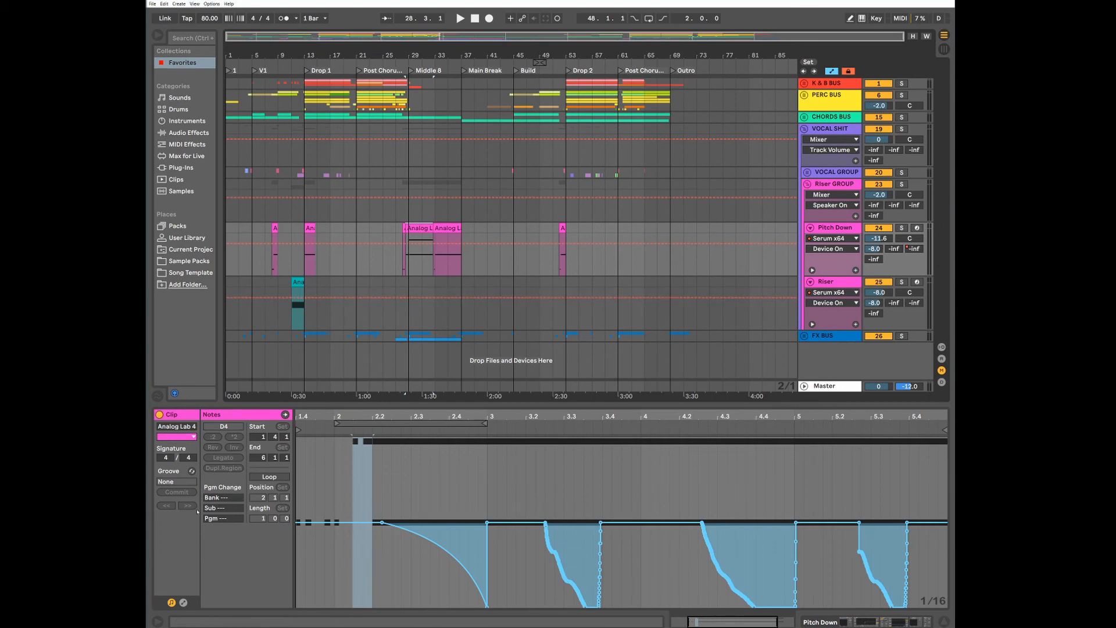
{"action": "left_click", "coordinate": [183, 603]}
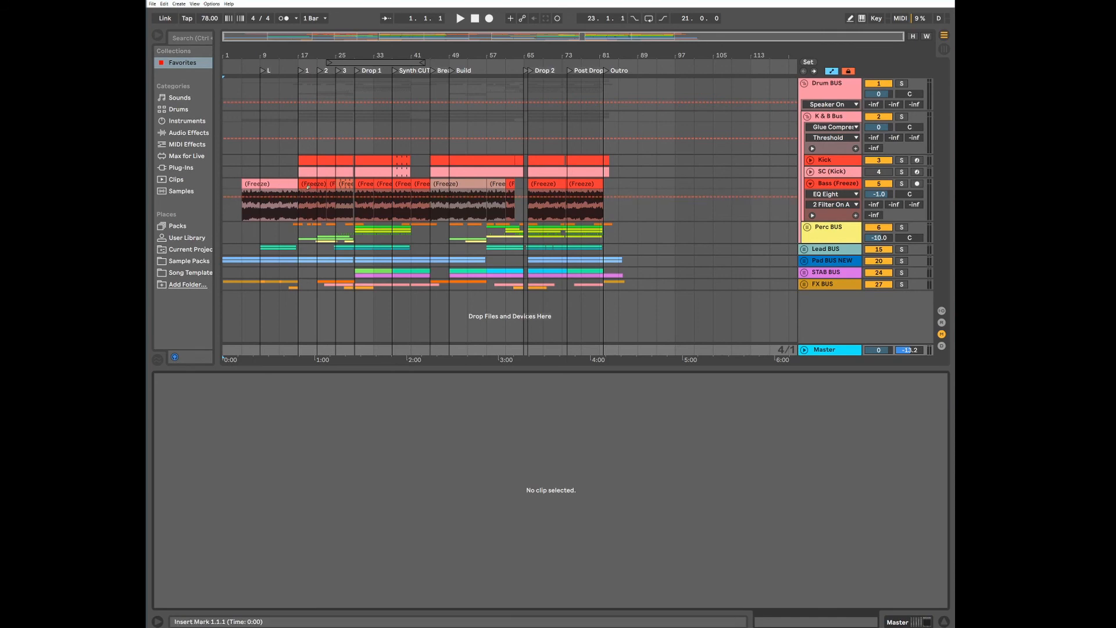
In the frozen Bass clip at bar 5, clear the volume envelope between bars 1 and 6 and hold it at full level
{"action": "left_click", "coordinate": [269, 183]}
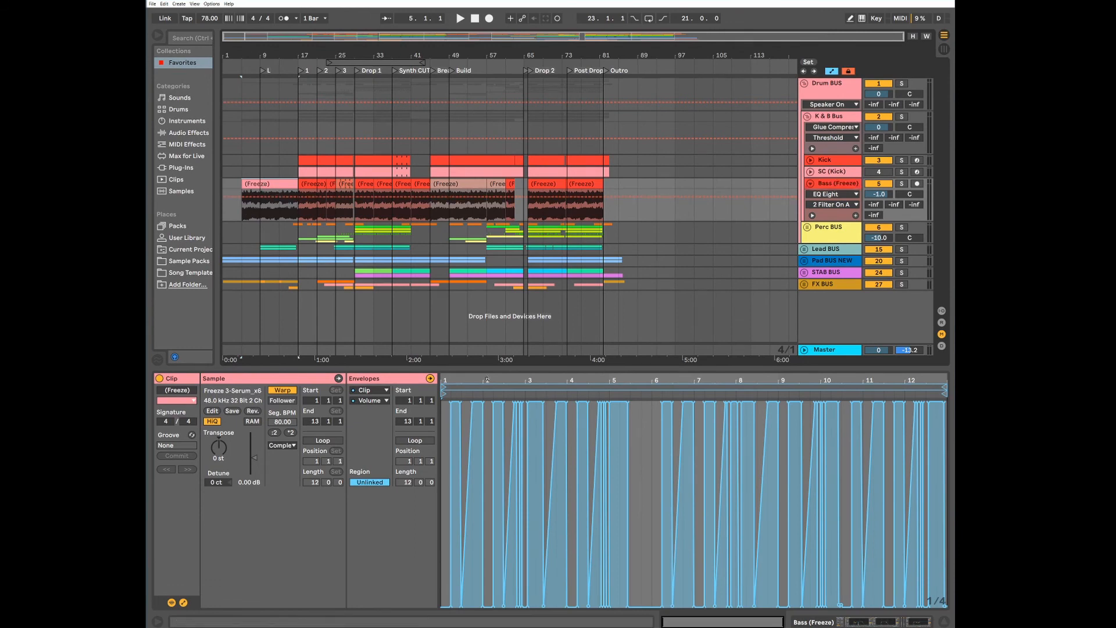
{"action": "left_click_drag", "start_coordinate": [652, 466], "coordinate": [415, 449]}
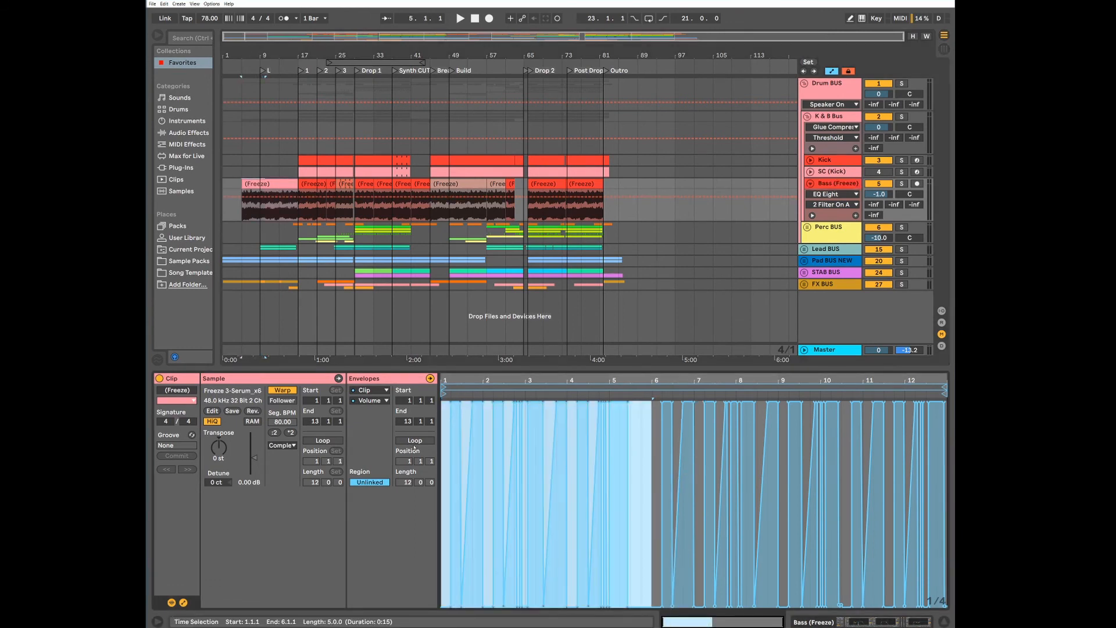
{"action": "key", "text": "Delete"}
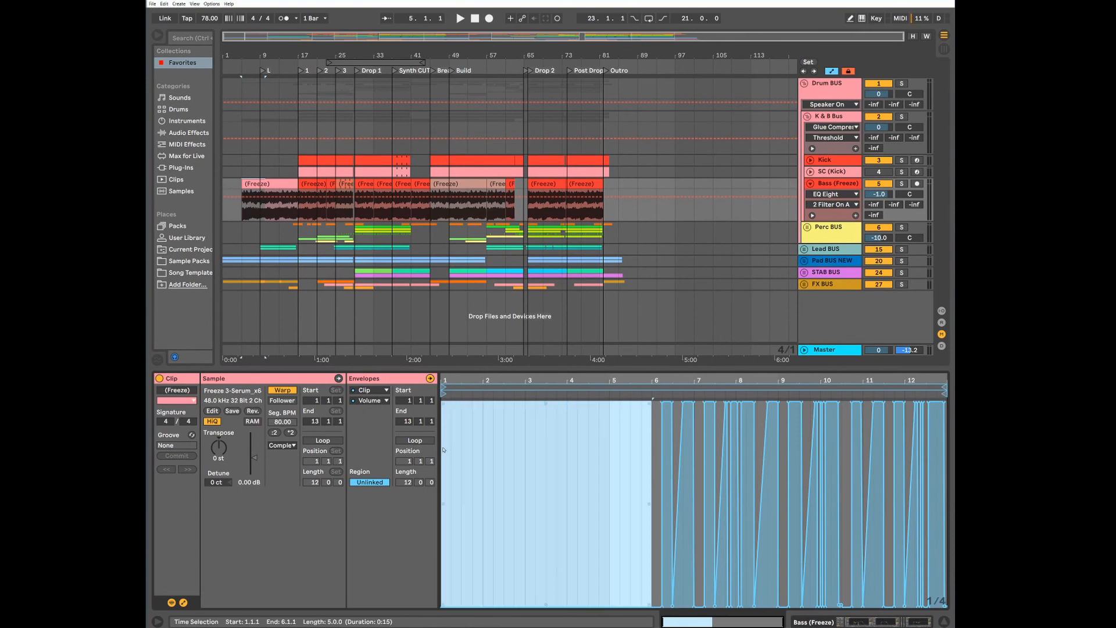
{"action": "left_click_drag", "start_coordinate": [546, 605], "coordinate": [546, 401]}
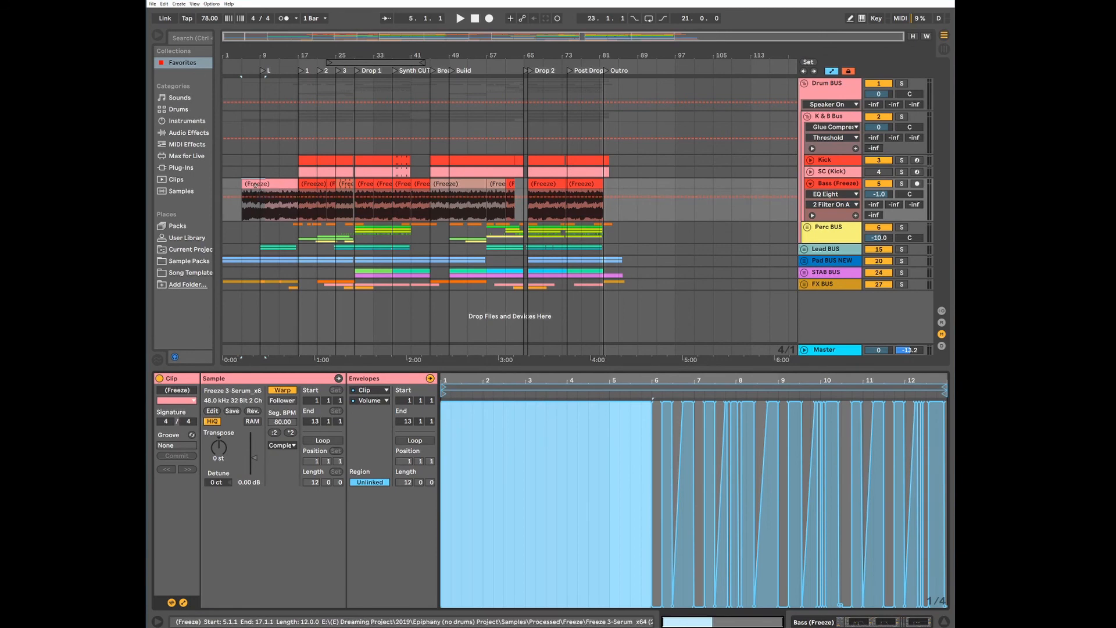
Solo the Bass track, listen to the clip with its flattened volume envelope, and unsolo the track
{"action": "left_click", "coordinate": [901, 184]}
{"action": "key", "text": "space"}
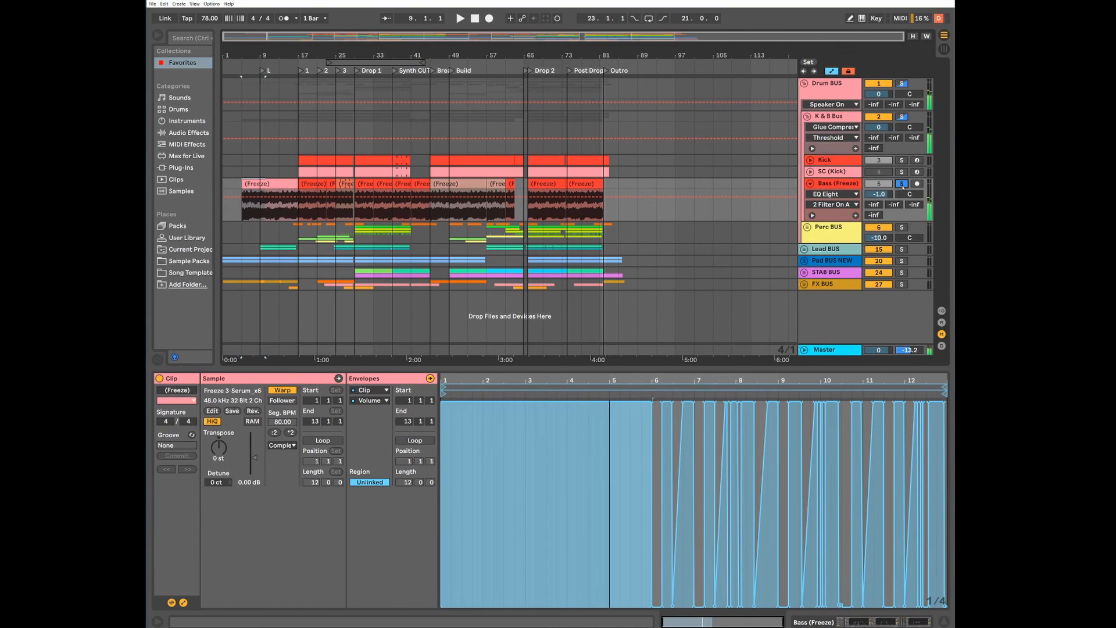
{"action": "left_click", "coordinate": [902, 184]}
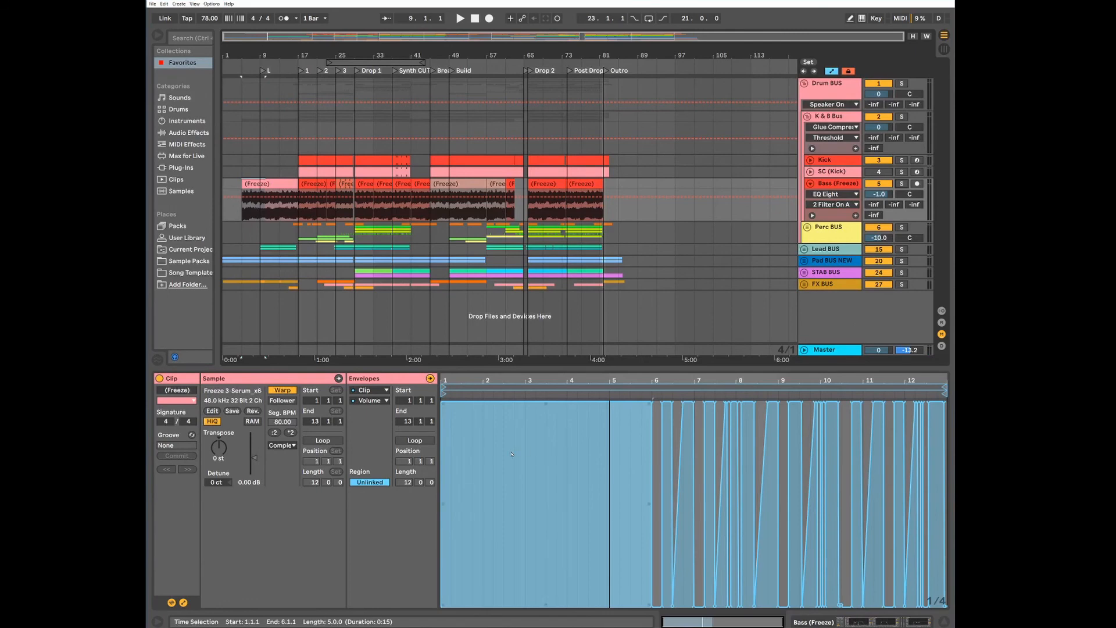
Undo the volume envelope edits on the frozen Bass clip to bring back its ramps and gaps
{"action": "key", "text": "ctrl+z"}
{"action": "key", "text": "ctrl+z"}
{"action": "key", "text": "ctrl+z"}
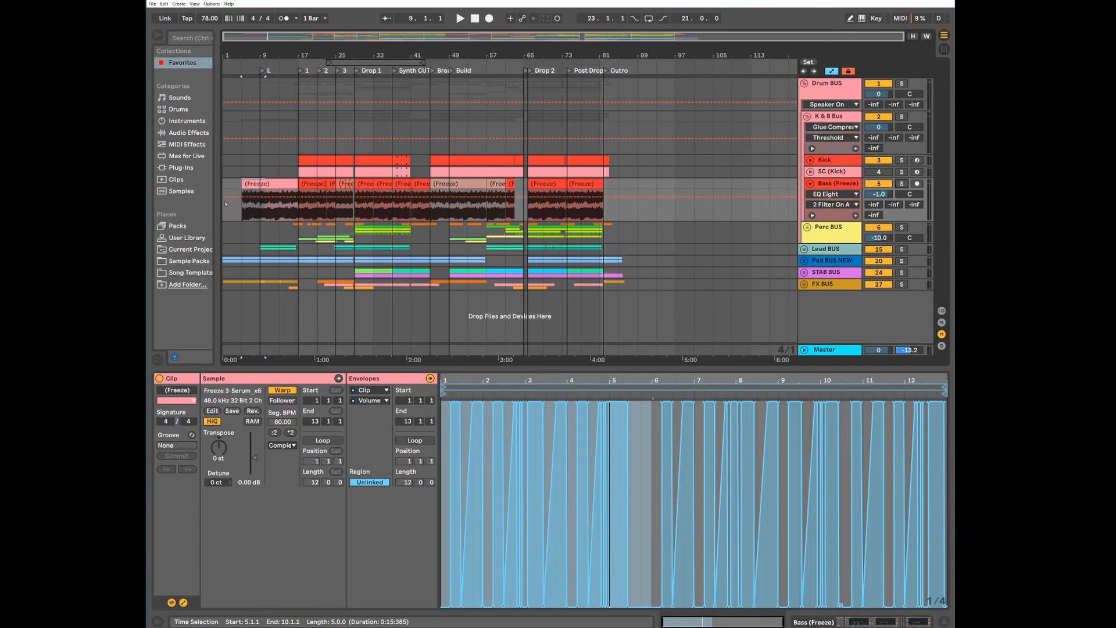
Play the frozen Bass clip from bar 5 and examine the ramps and gaps of its volume envelope up close across bars 1 to 6
{"action": "left_click", "coordinate": [254, 184]}
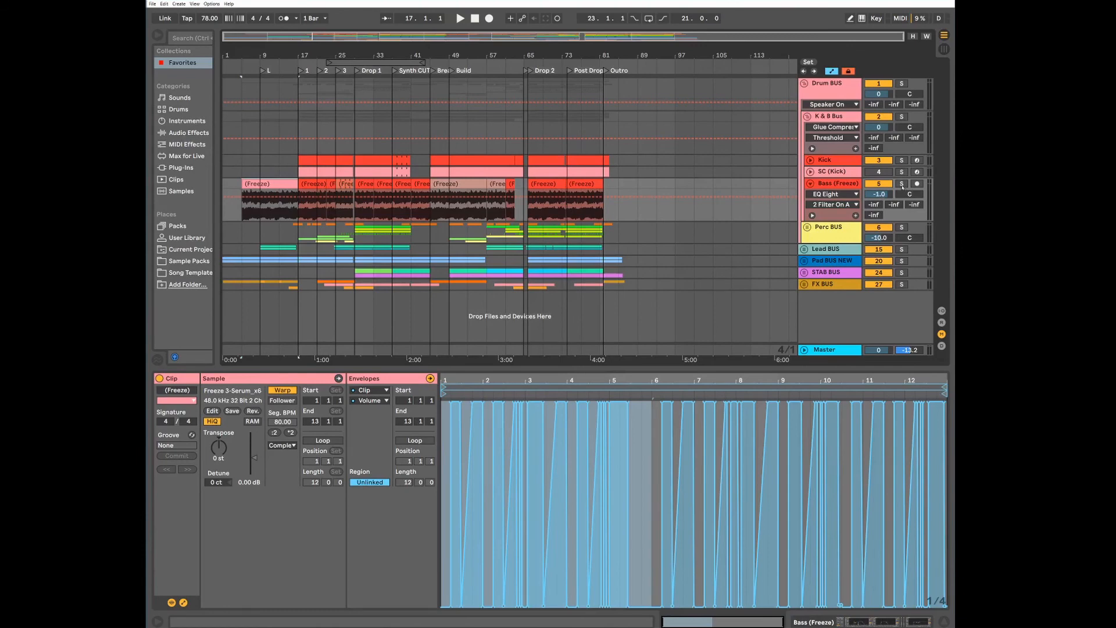
{"action": "key", "text": "space"}
{"action": "left_click_drag", "start_coordinate": [549, 380], "coordinate": [656, 415]}
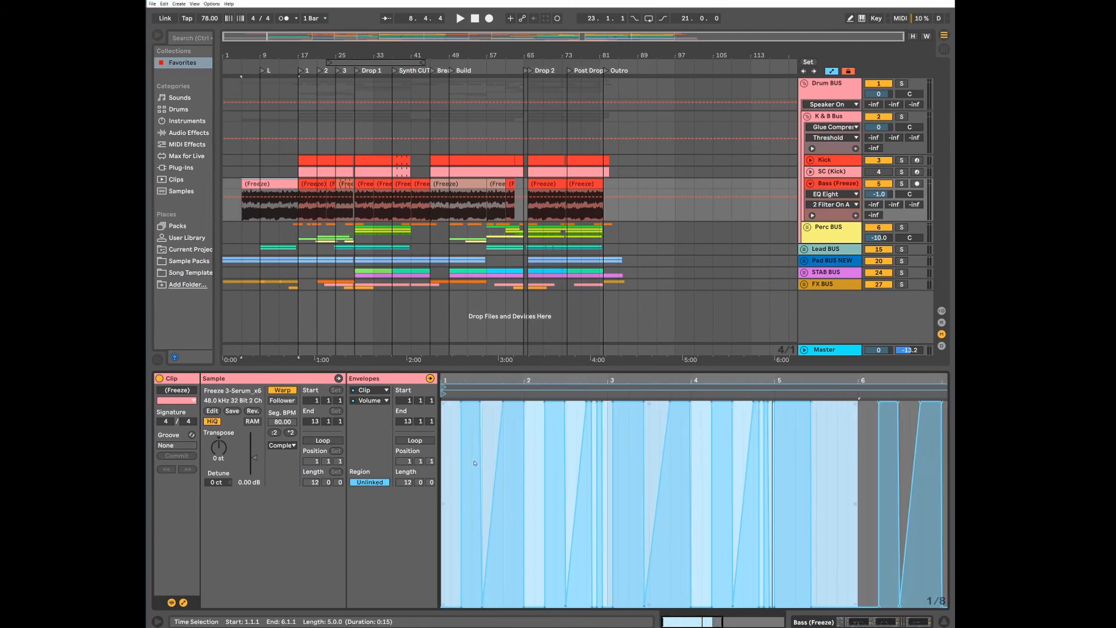
{"action": "left_click_drag", "start_coordinate": [505, 381], "coordinate": [541, 410]}
{"action": "left_click_drag", "start_coordinate": [499, 594], "coordinate": [499, 586]}
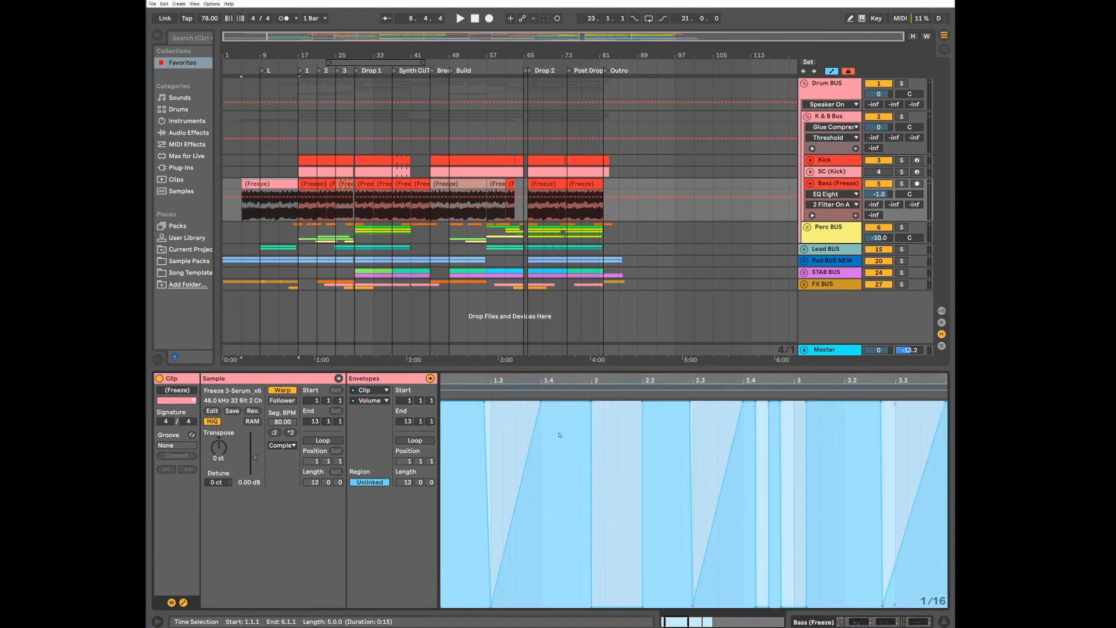
{"action": "left_click_drag", "start_coordinate": [757, 379], "coordinate": [673, 379]}
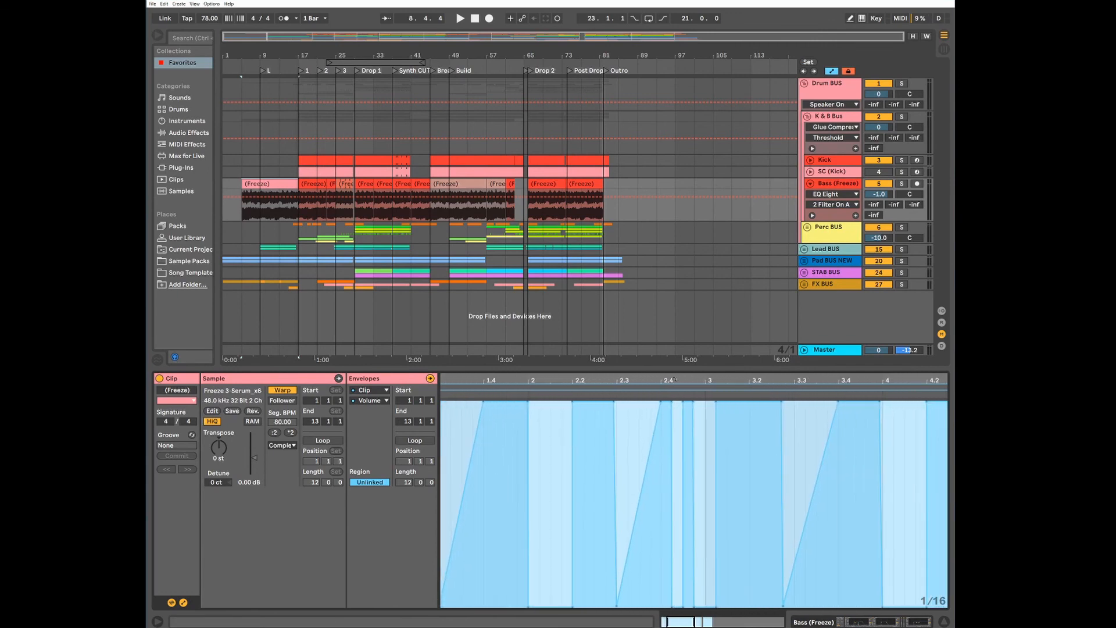
{"action": "left_click_drag", "start_coordinate": [686, 379], "coordinate": [645, 378]}
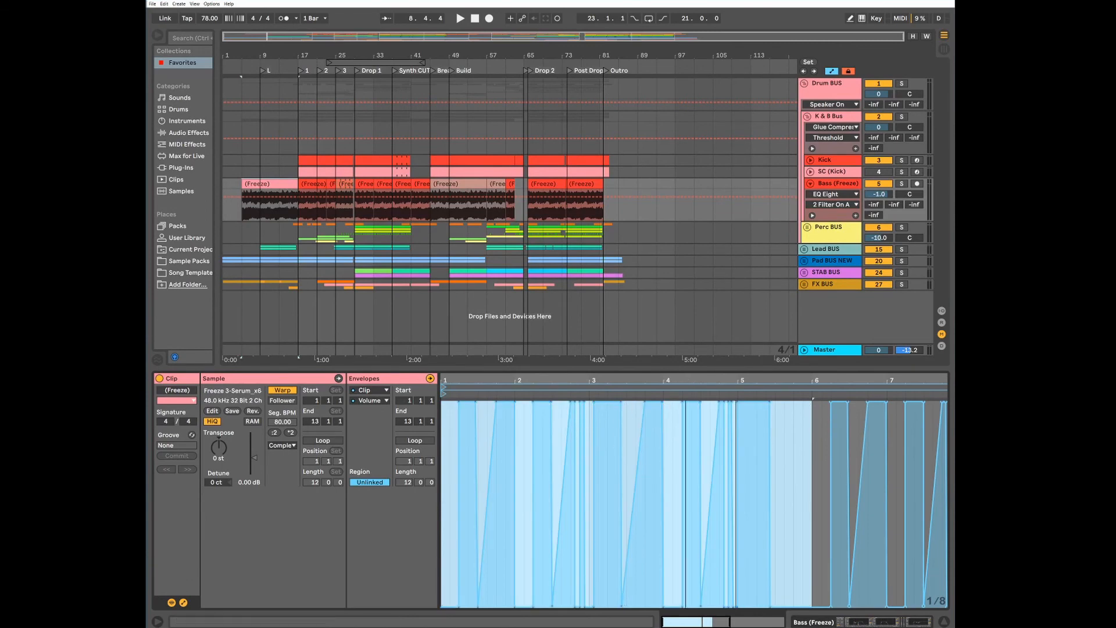
{"action": "left_click_drag", "start_coordinate": [686, 382], "coordinate": [680, 362]}
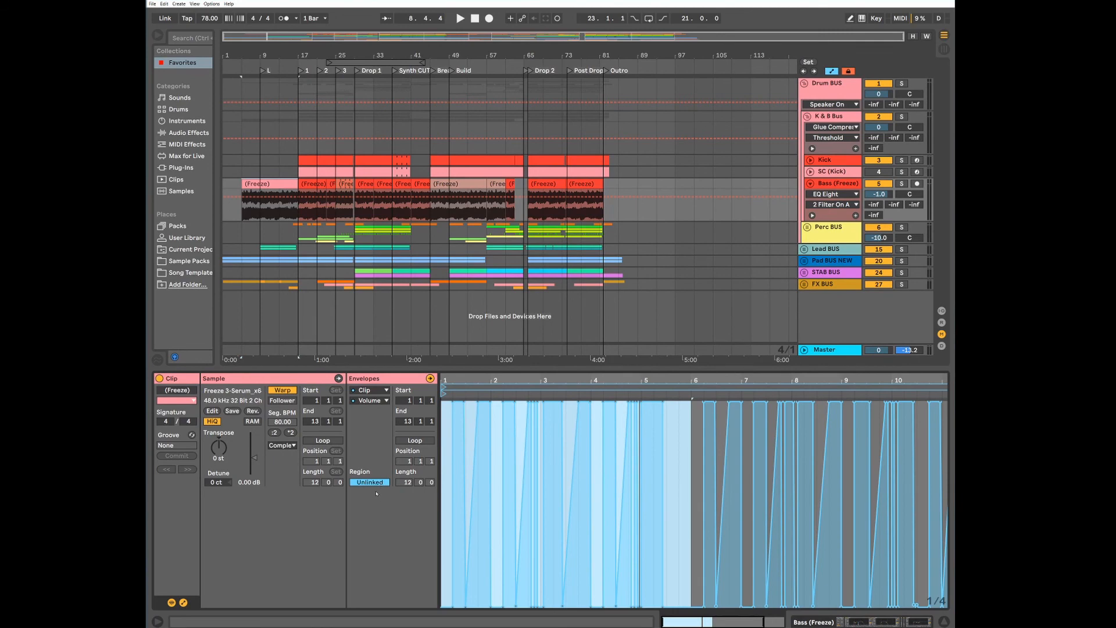
Link the volume envelope to the Bass clip's region to compare it with the waveform, and unlink it again
{"action": "left_click", "coordinate": [691, 470]}
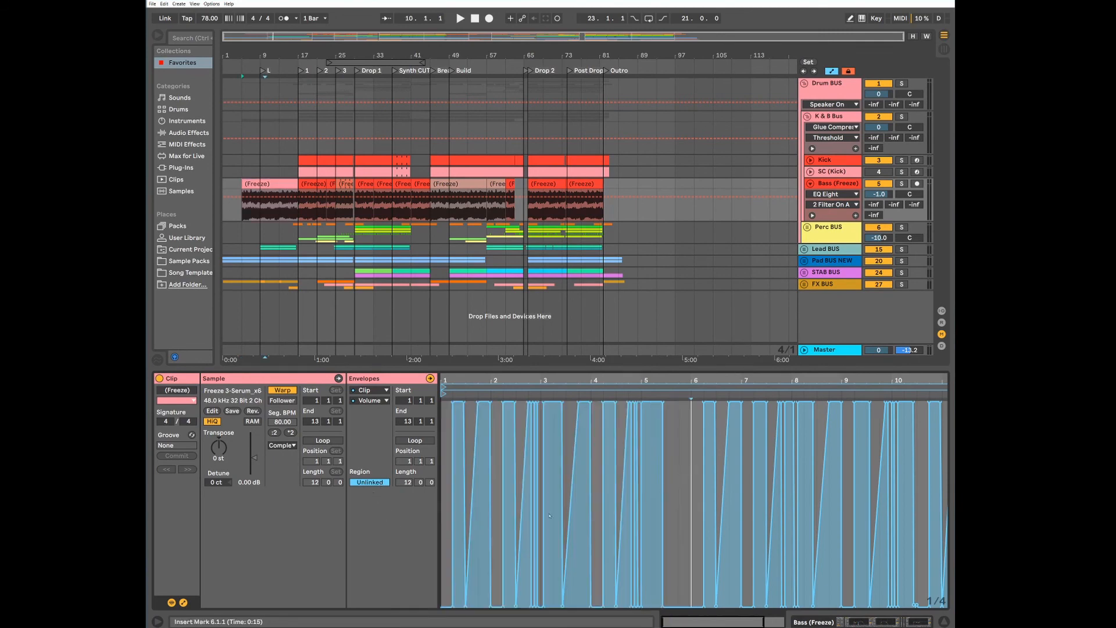
{"action": "left_click", "coordinate": [377, 482]}
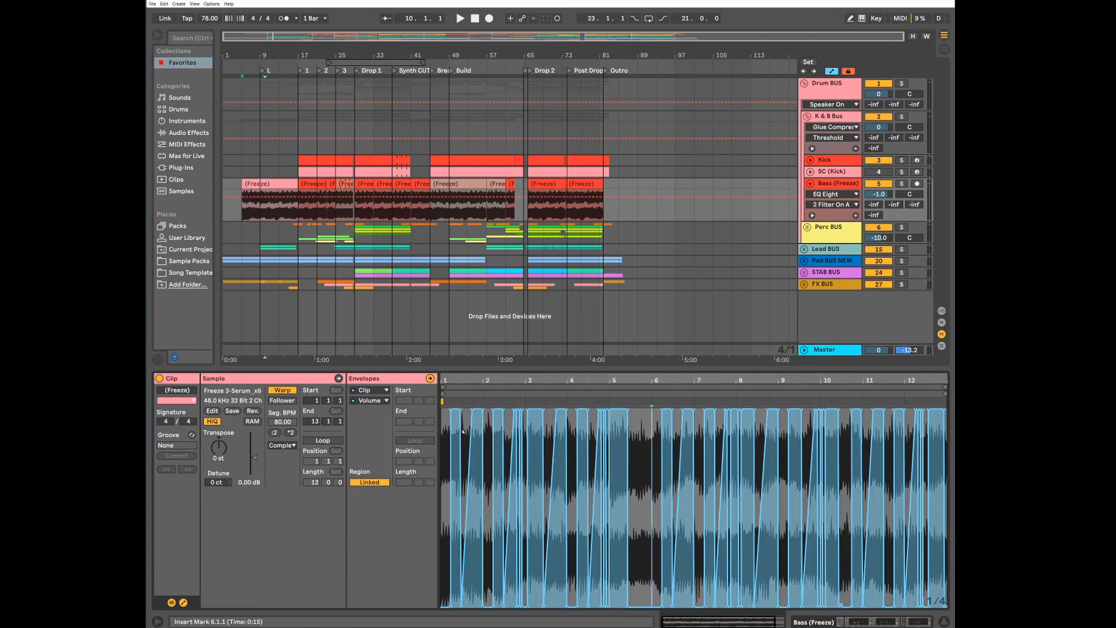
{"action": "left_click", "coordinate": [371, 482]}
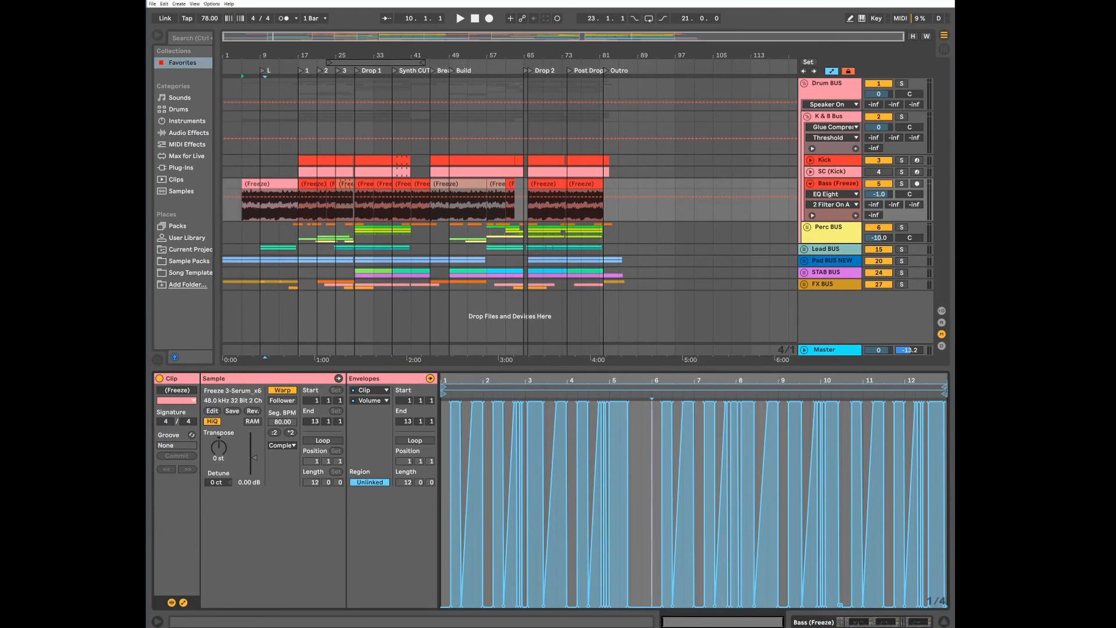
Shorten the unlinked volume envelope to a length of 1.2.0 ending at 2.3.1, and enable its looping
{"action": "left_click_drag", "start_coordinate": [945, 386], "coordinate": [501, 387]}
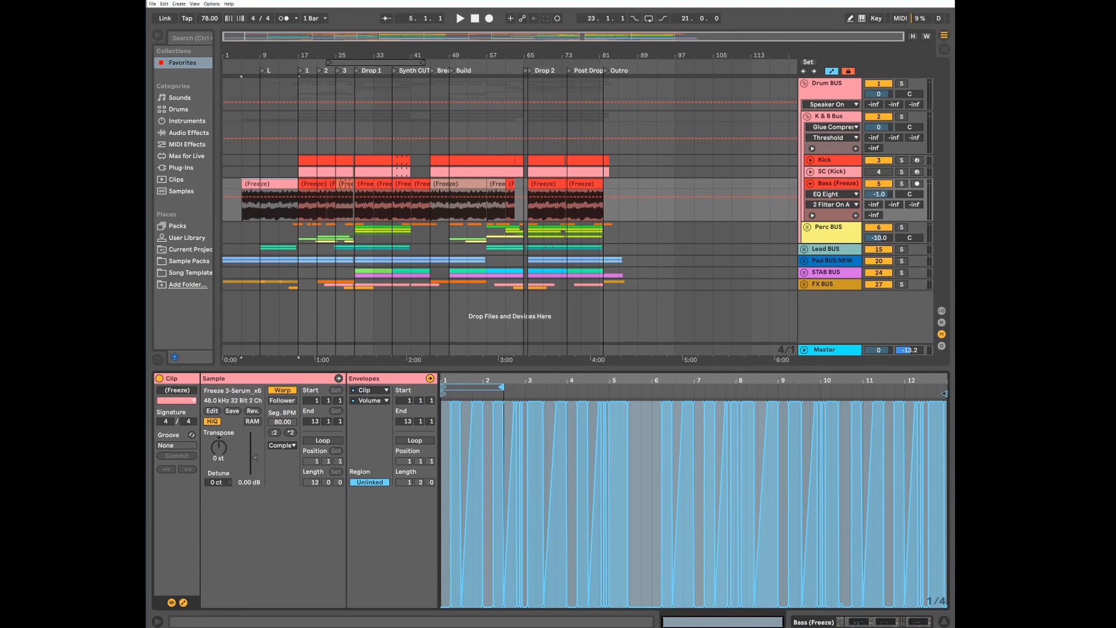
{"action": "mouse_move", "coordinate": [945, 393]}
{"action": "left_mouse_down"}
{"action": "mouse_move", "coordinate": [483, 393]}
{"action": "mouse_move", "coordinate": [504, 393]}
{"action": "left_mouse_up"}
{"action": "left_click", "coordinate": [450, 420]}
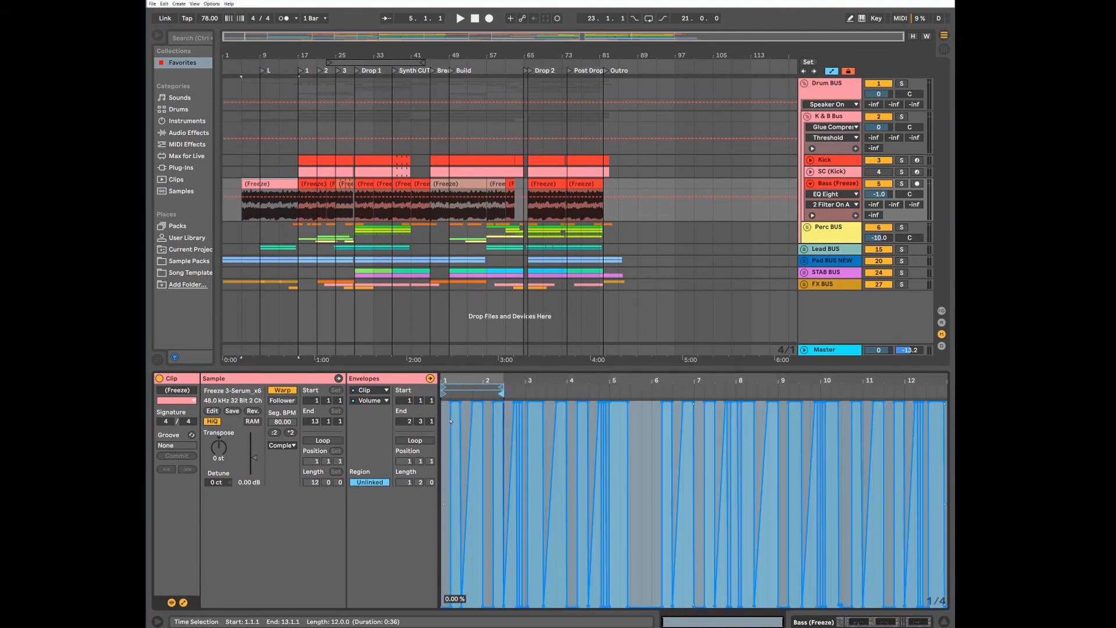
{"action": "left_click", "coordinate": [416, 441]}
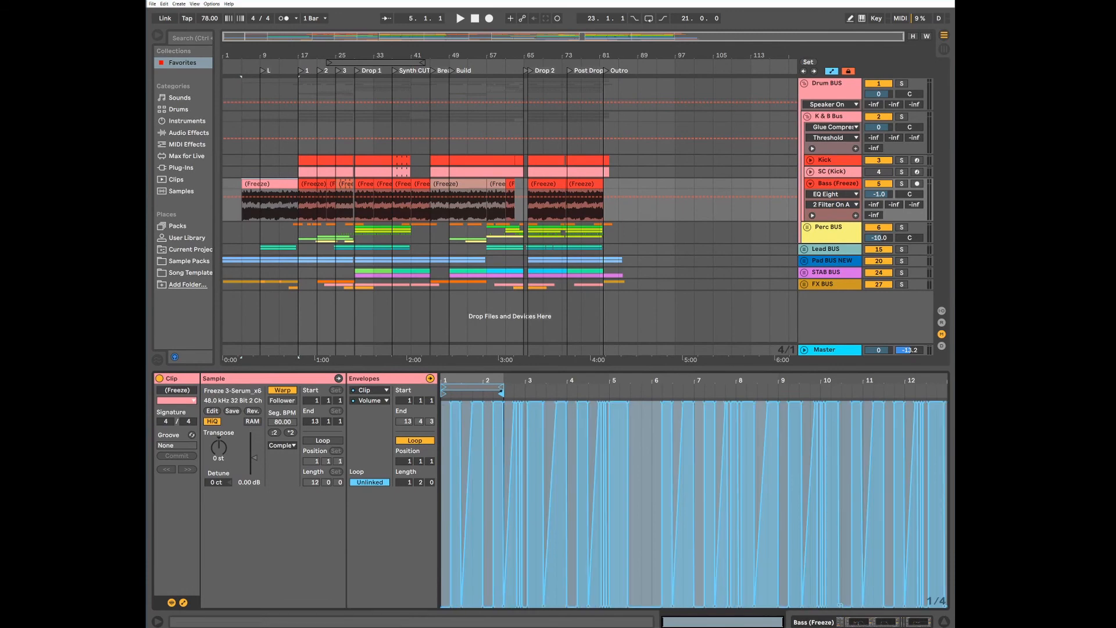
Shorten the volume envelope's loop length to 0.3.0 and play the Bass clip to hear the pattern repeat
{"action": "left_click", "coordinate": [501, 387]}
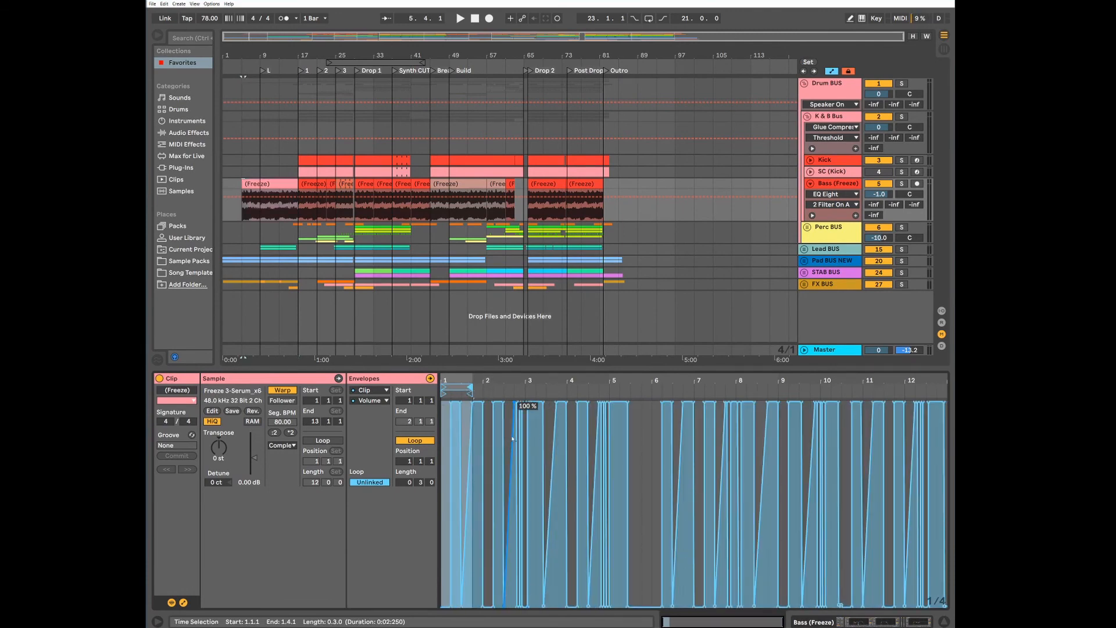
{"action": "key", "text": "space"}
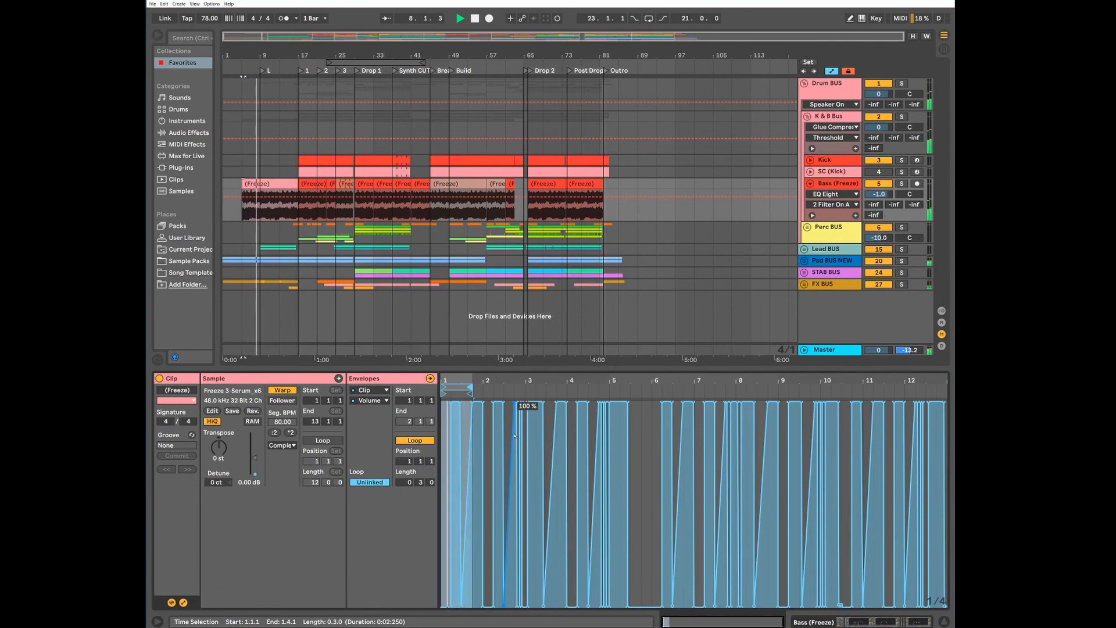
{"action": "key", "text": "space"}
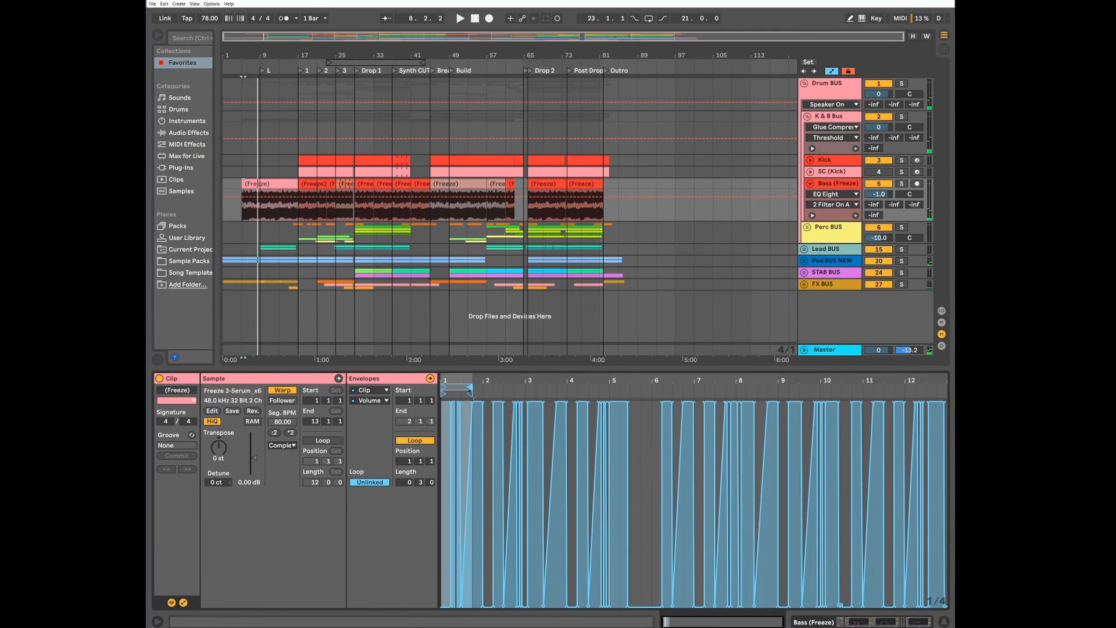
Extend the volume envelope's loop length to 12.0.0, and open the frozen Bass clip at bar 45 to view its envelope
{"action": "left_click_drag", "start_coordinate": [559, 396], "coordinate": [945, 395]}
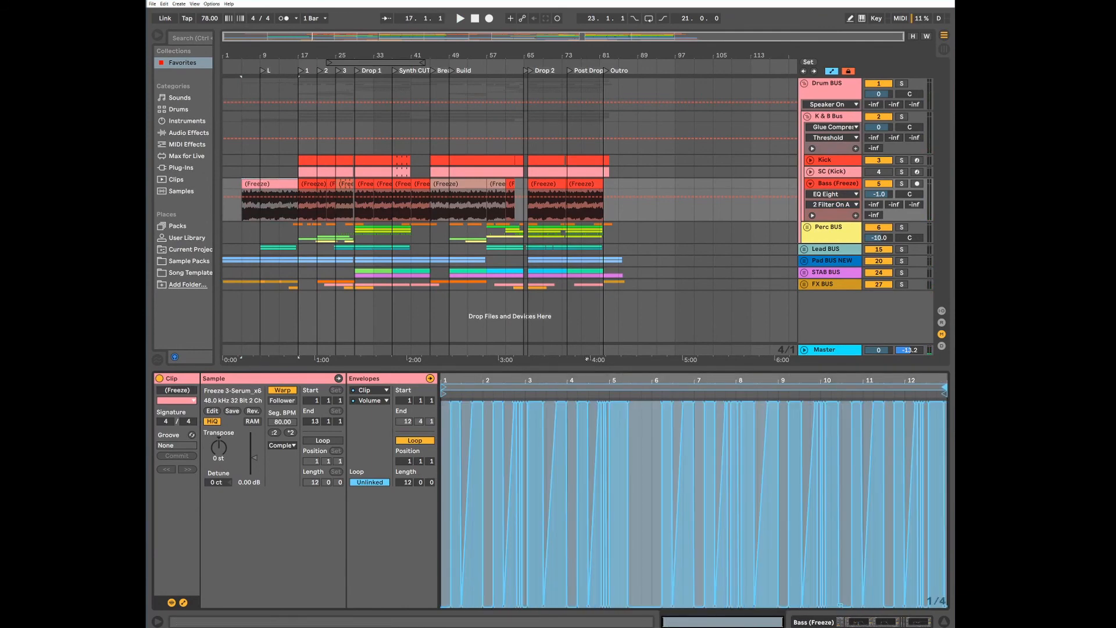
{"action": "left_click", "coordinate": [458, 183]}
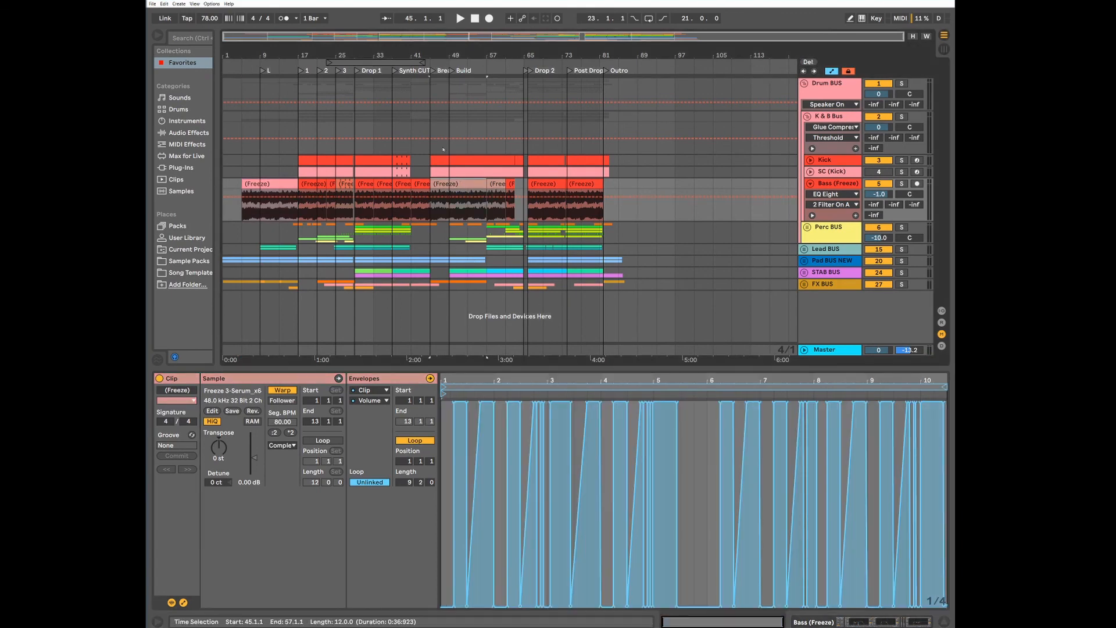